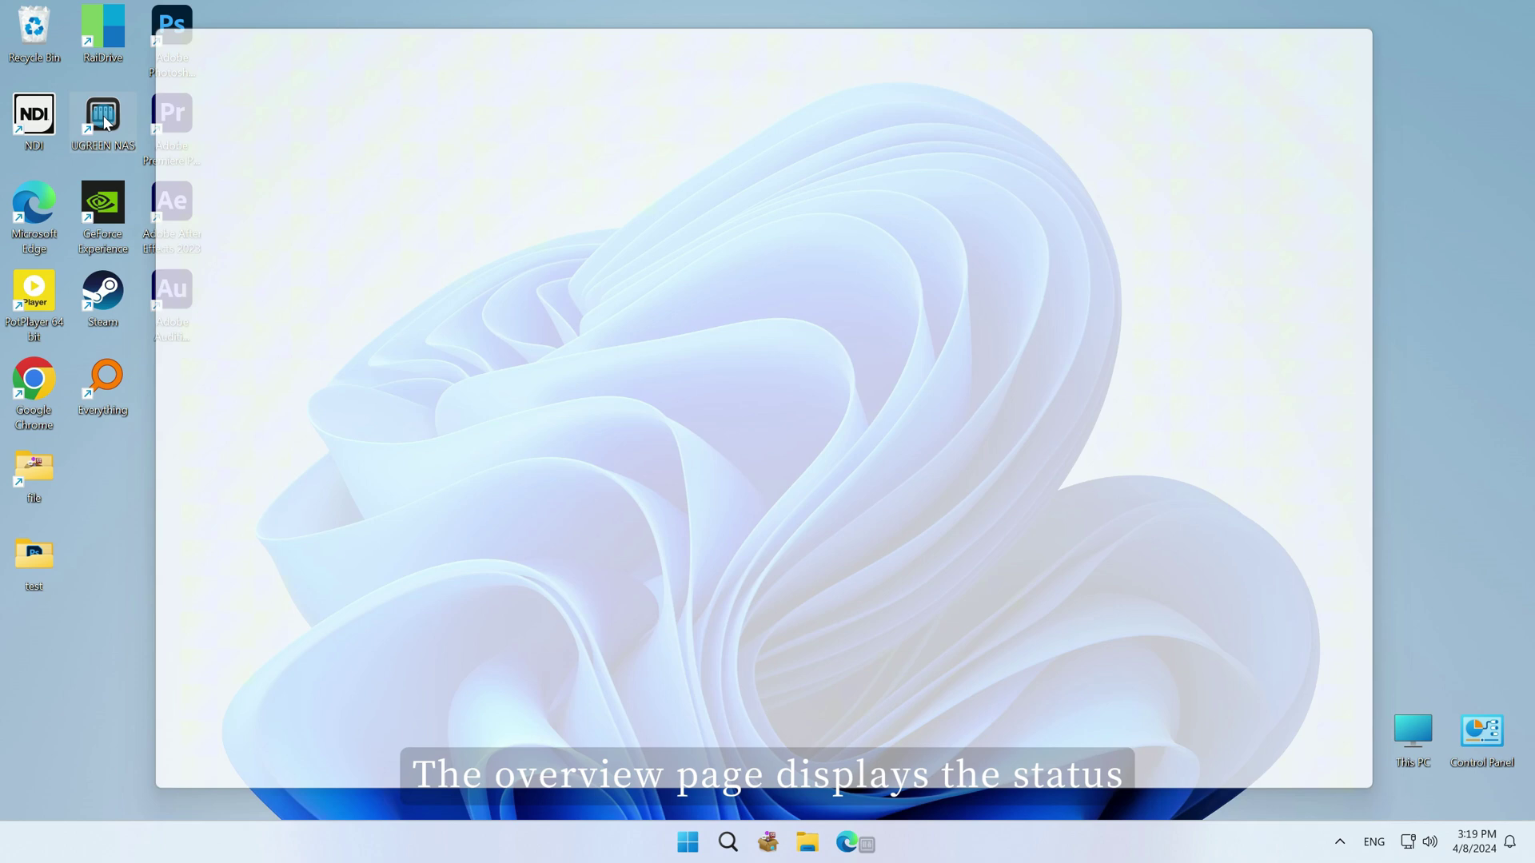
Open Storage Manager and add a Volume Performance Monitoring widget to the overview
{"action": "left_click", "coordinate": [196, 376]}
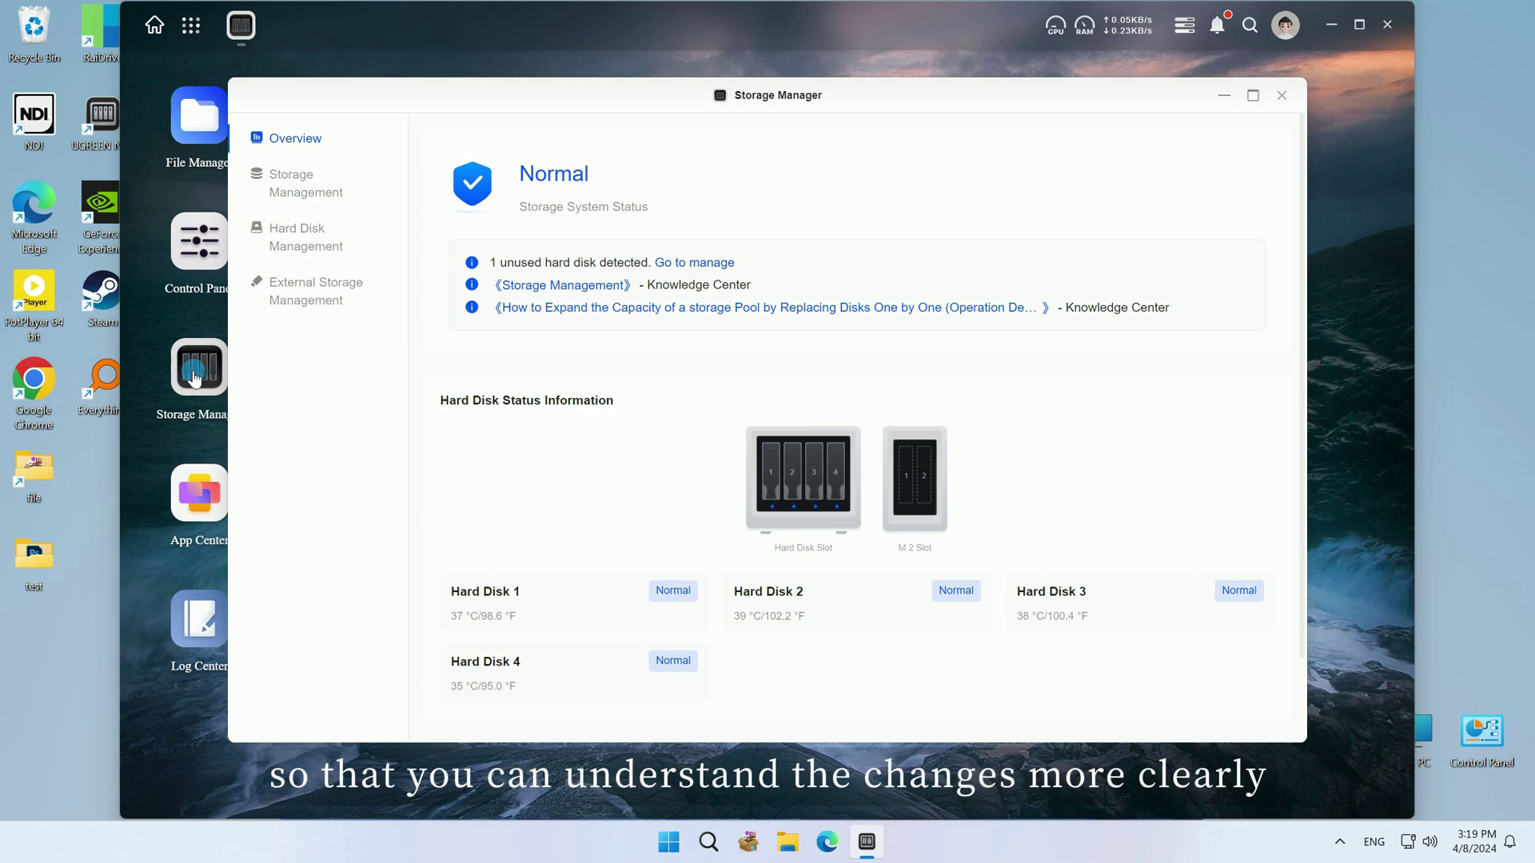
{"action": "scroll", "coordinate": [828, 471], "scroll_direction": "down", "scroll_amount": 1}
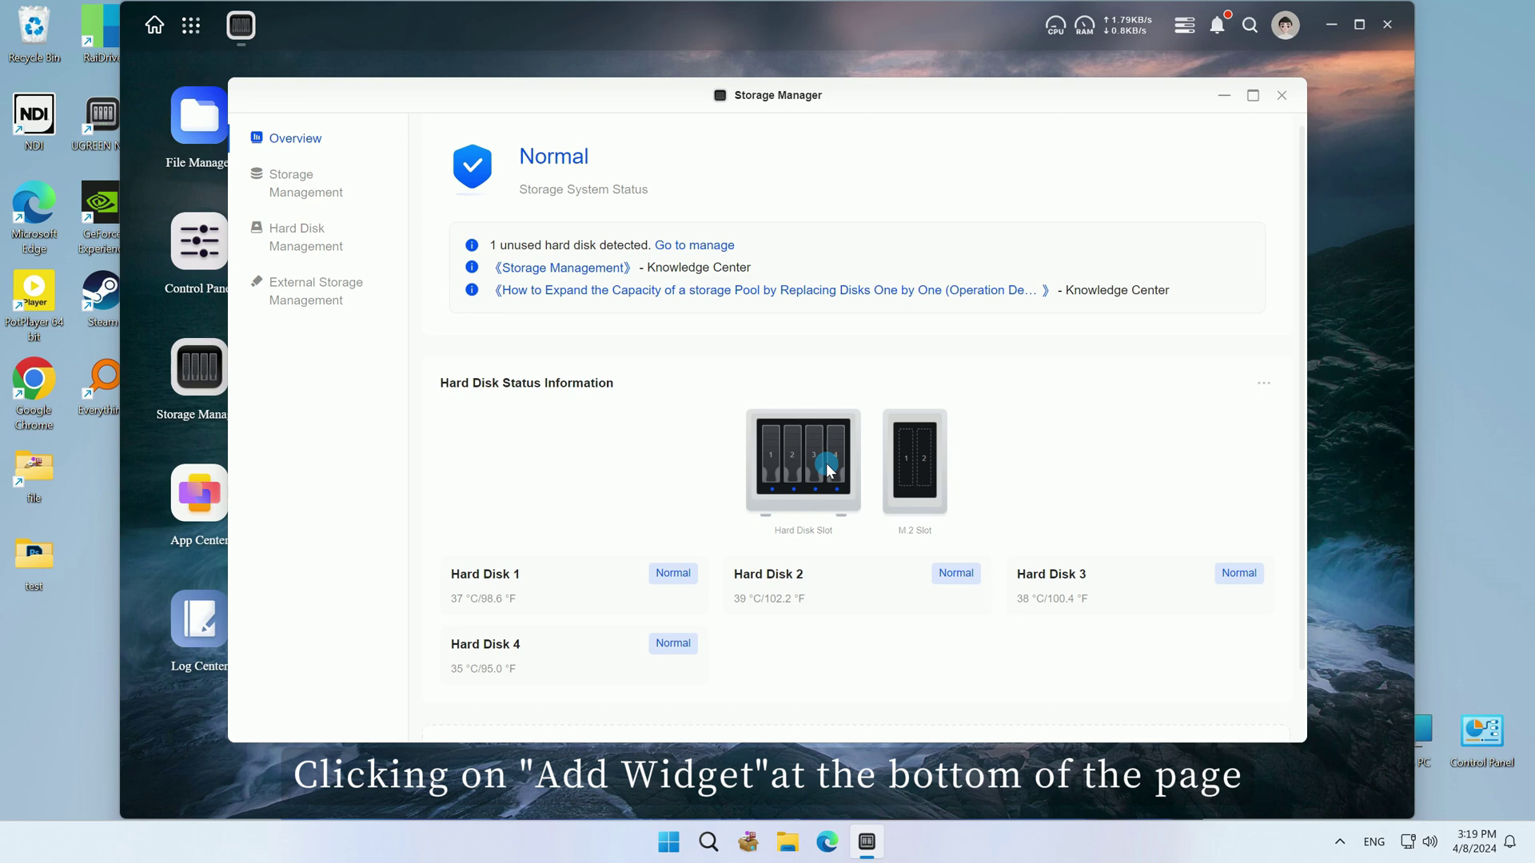
{"action": "scroll", "coordinate": [828, 471], "scroll_direction": "down", "scroll_amount": 3}
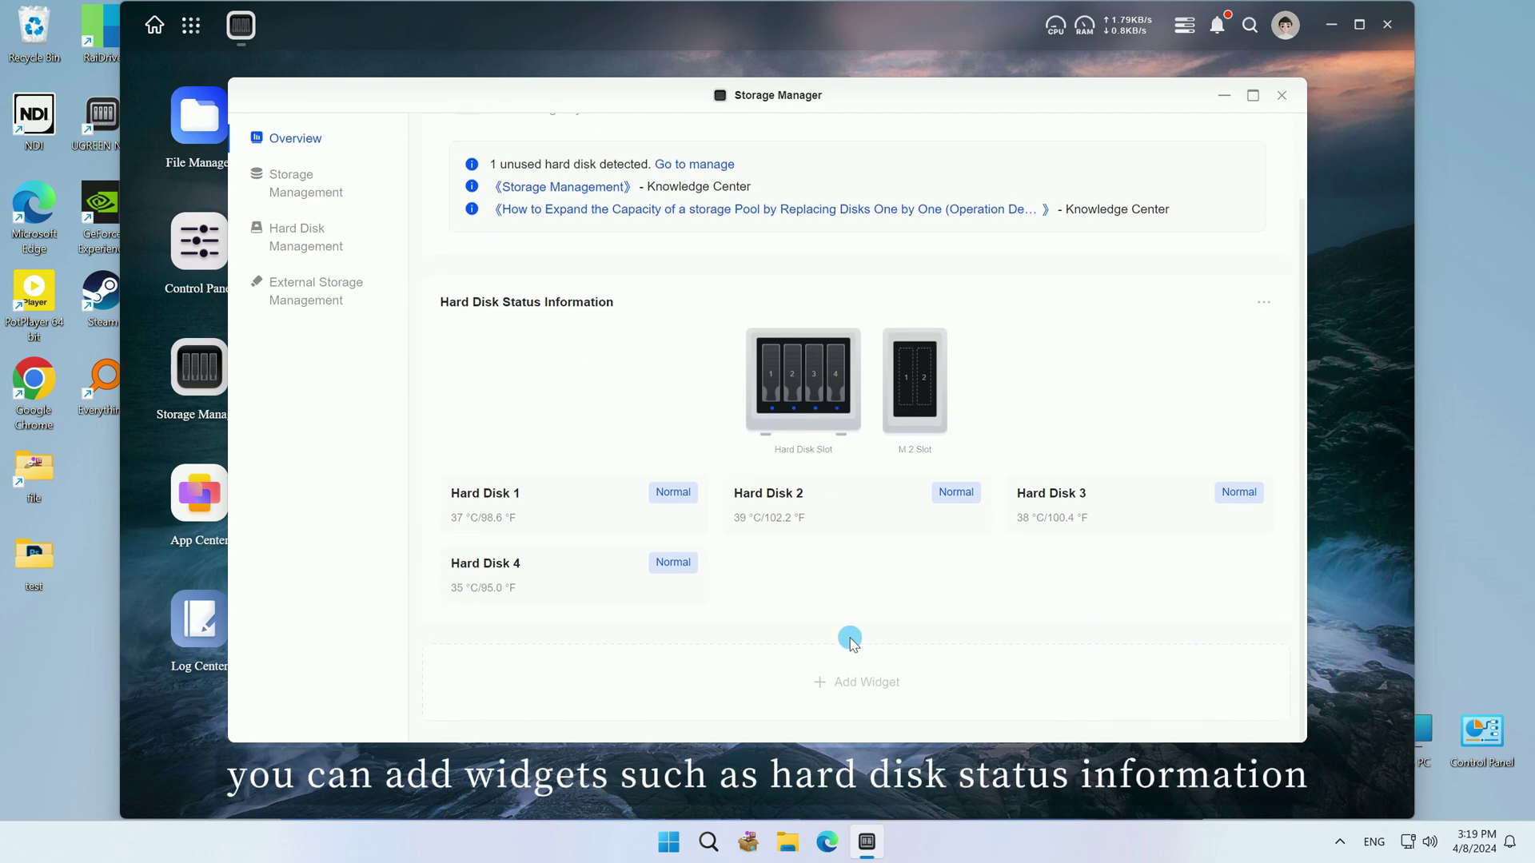
{"action": "left_click", "coordinate": [854, 679]}
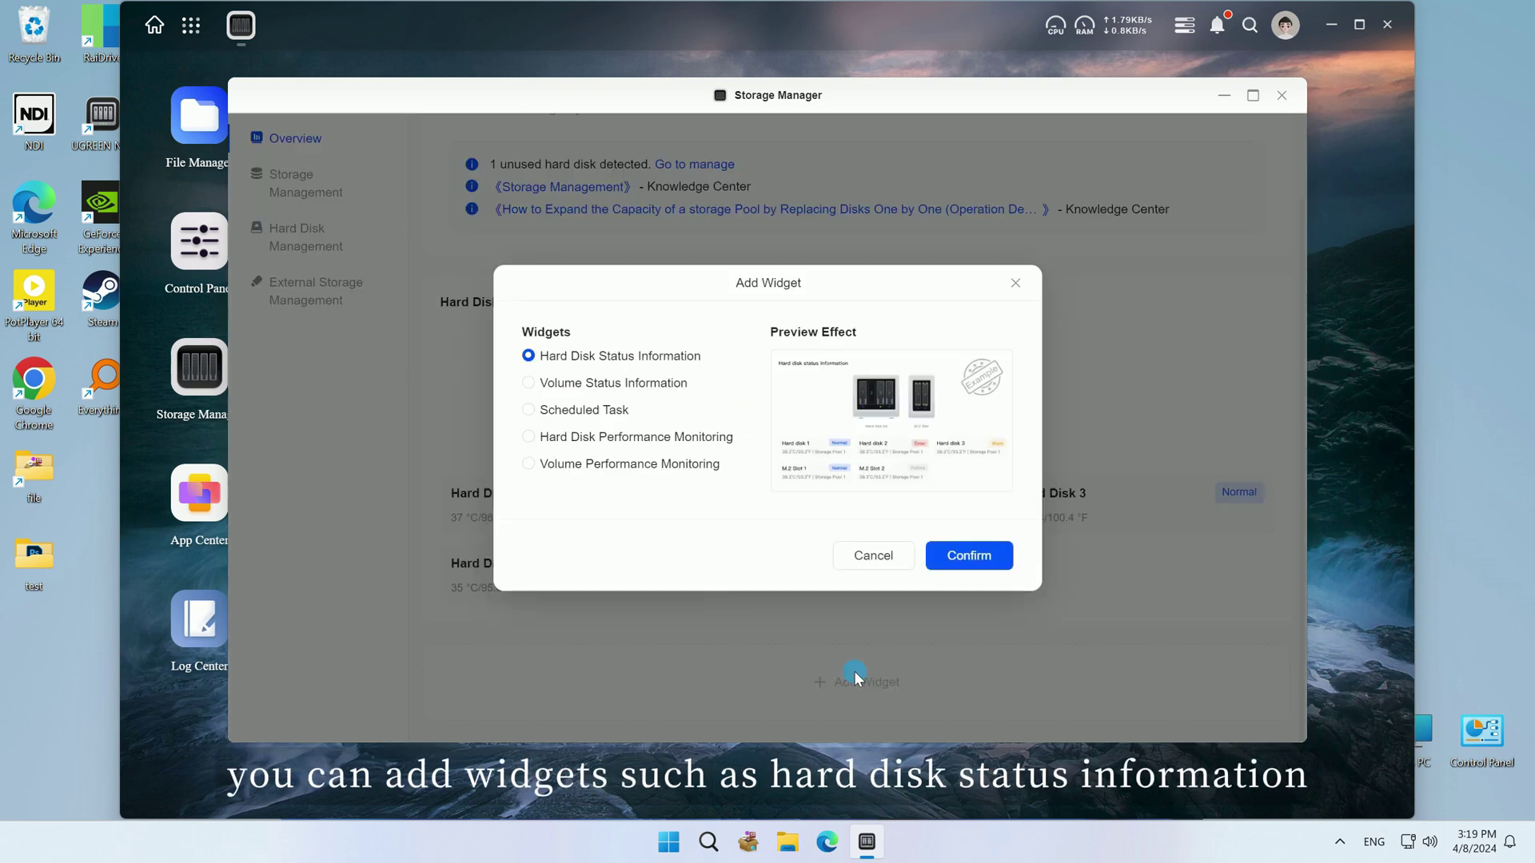
{"action": "left_click", "coordinate": [529, 384]}
{"action": "left_click", "coordinate": [528, 411]}
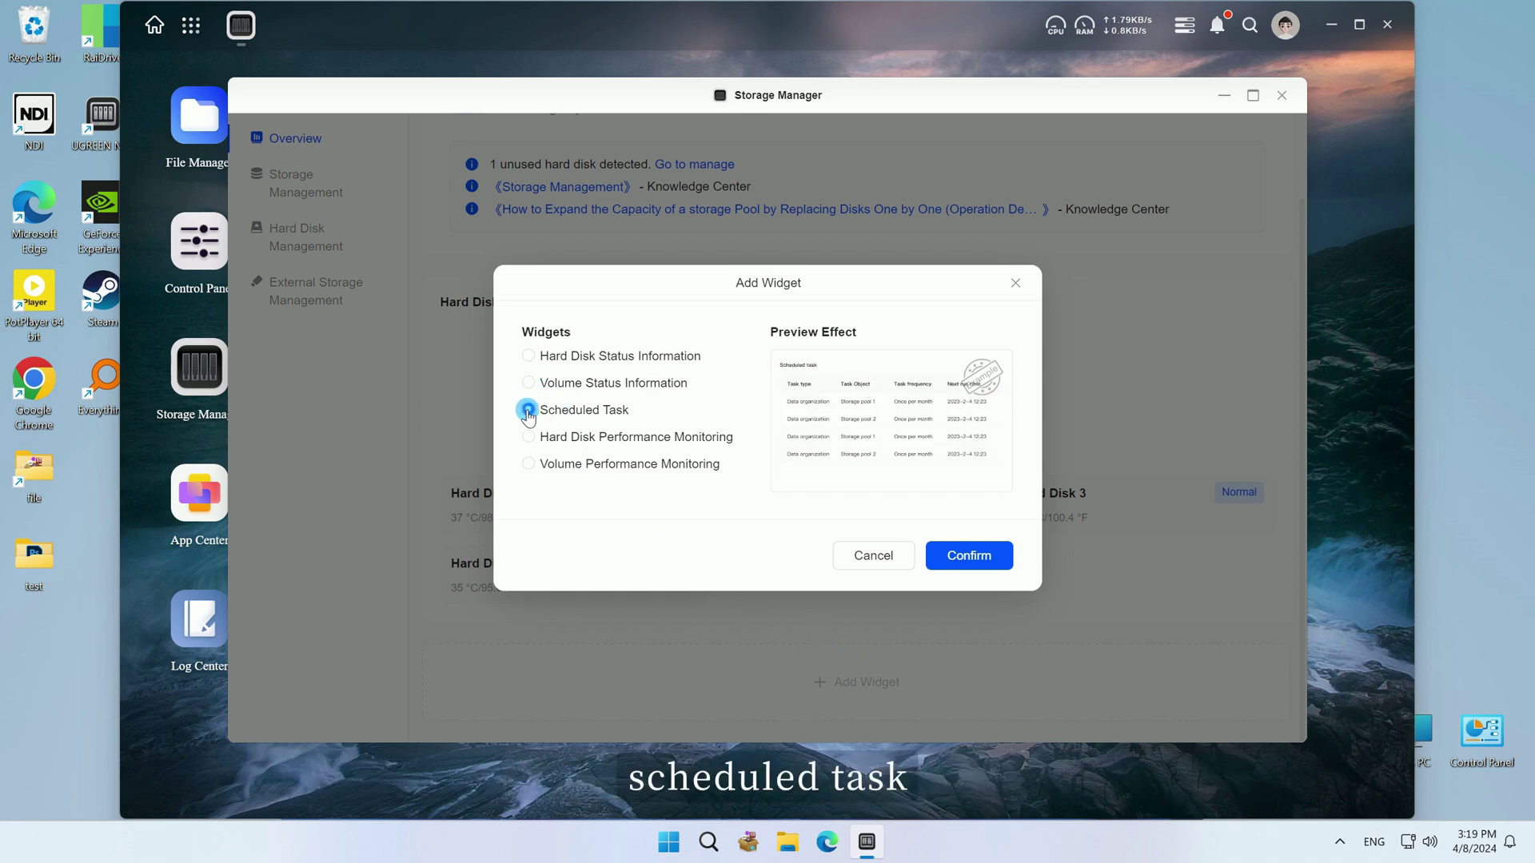
{"action": "left_click", "coordinate": [531, 439]}
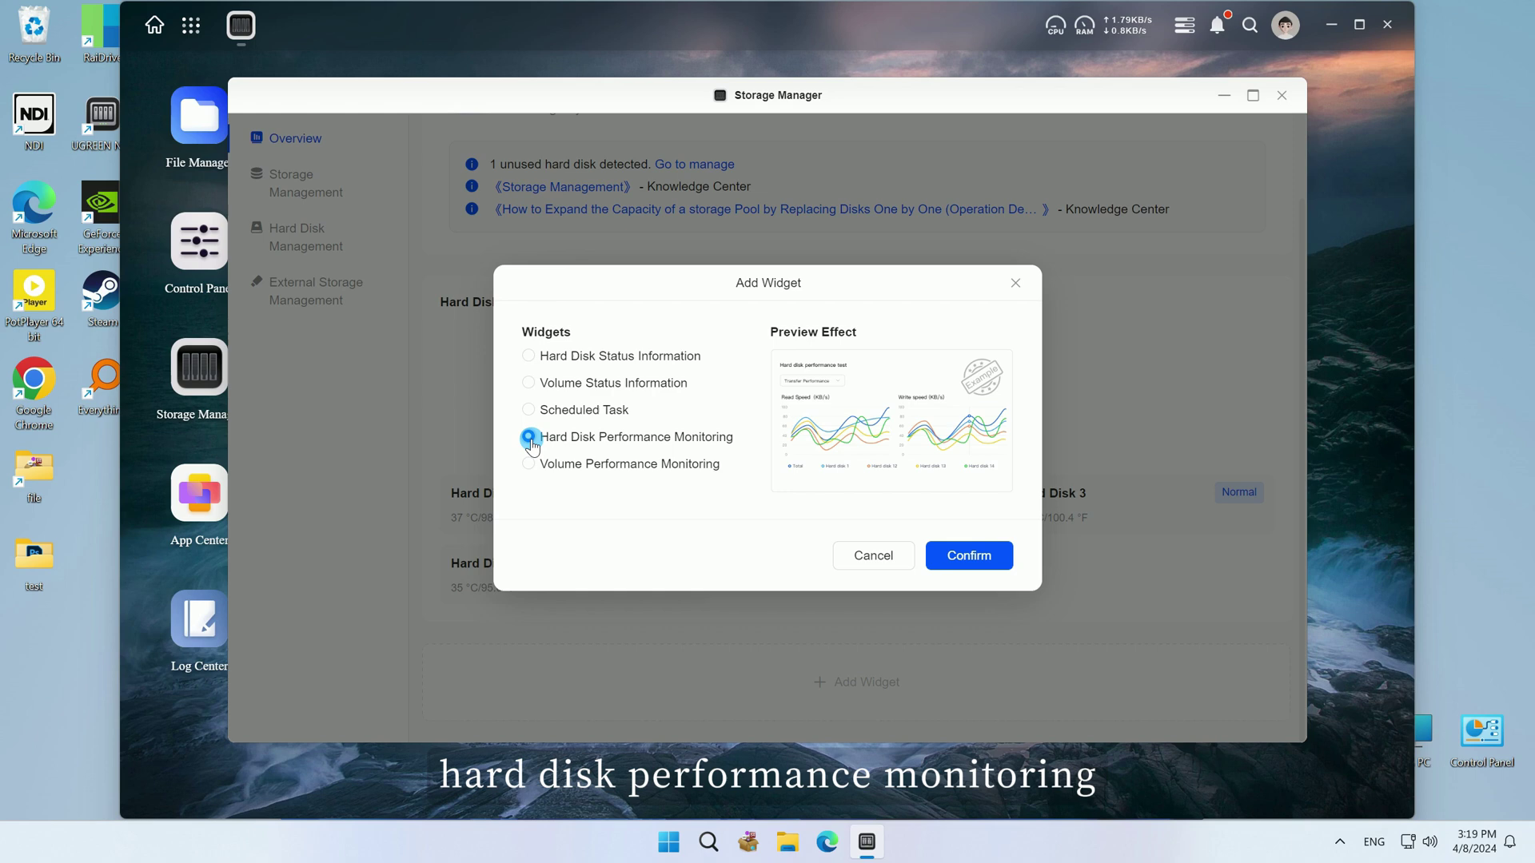
{"action": "left_click", "coordinate": [528, 466]}
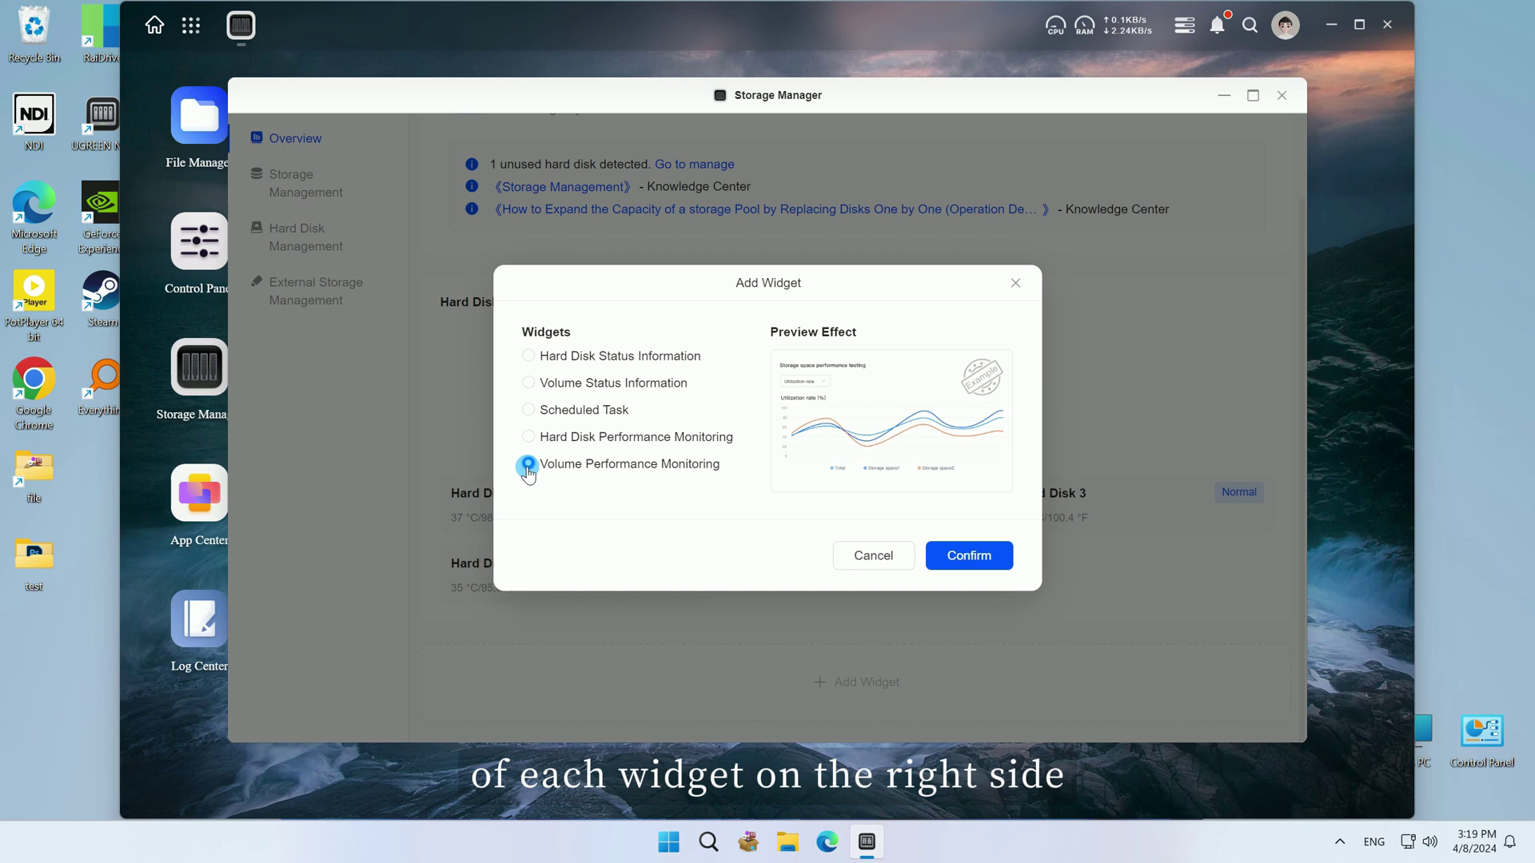
{"action": "left_click", "coordinate": [970, 555]}
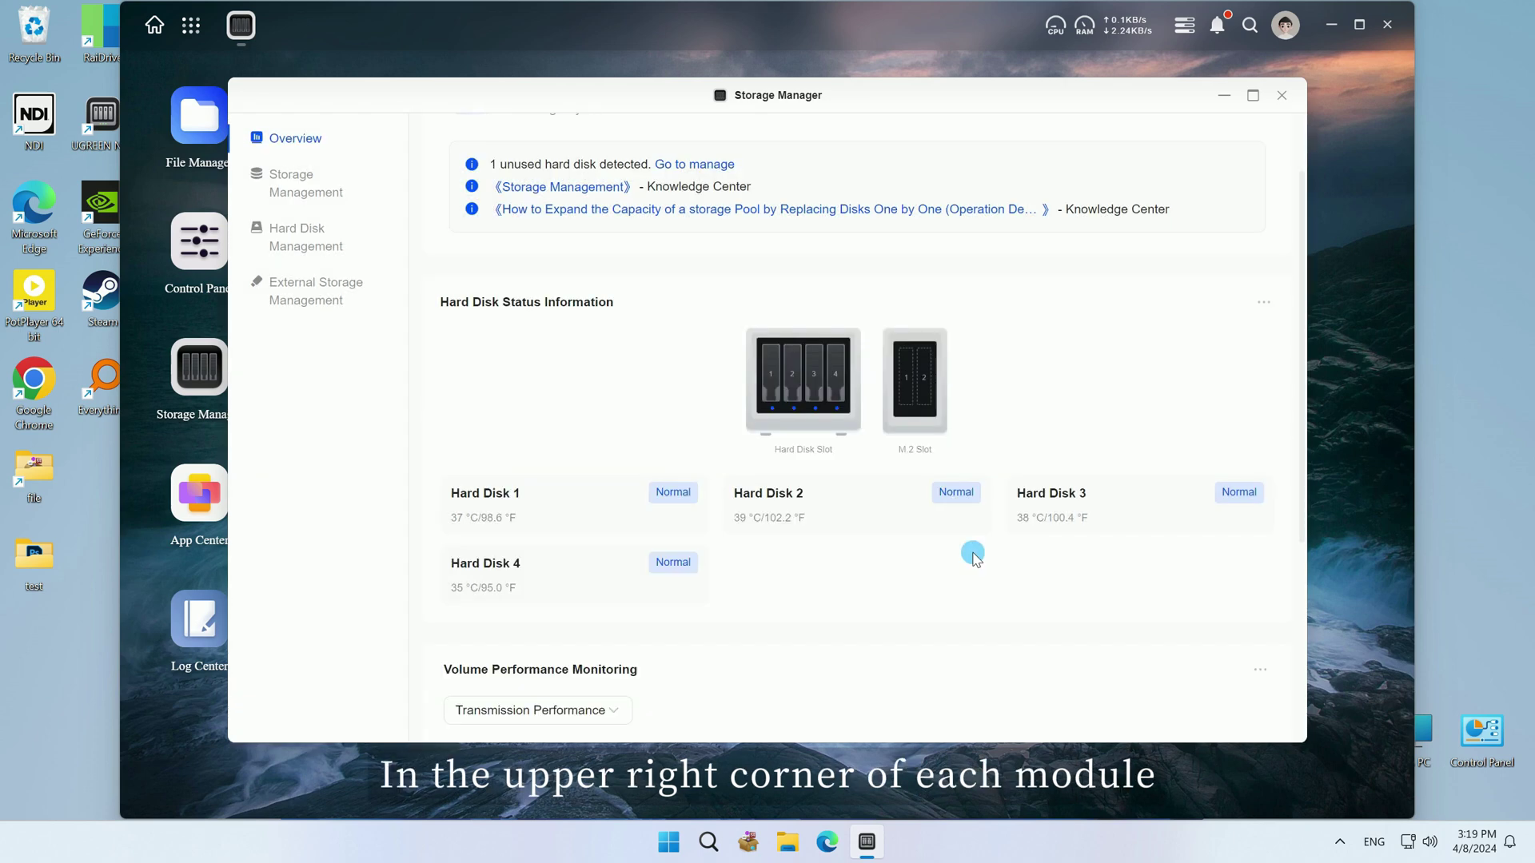
Move the Hard Disk Status module down and delete the Volume Performance Monitoring widget
{"action": "left_click", "coordinate": [1264, 308]}
{"action": "left_click", "coordinate": [1183, 345]}
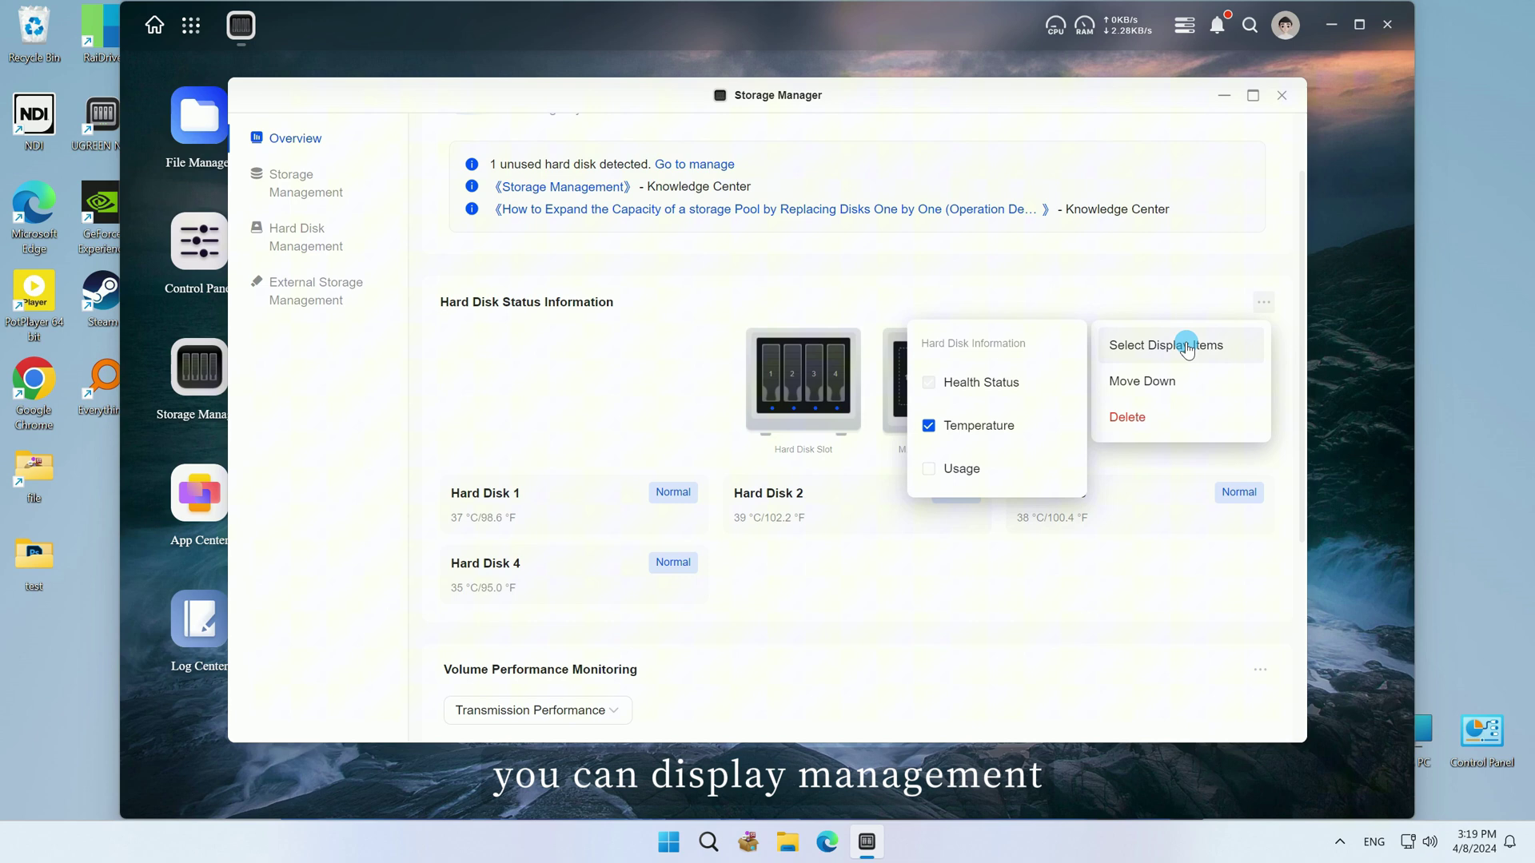
{"action": "left_click", "coordinate": [1146, 382]}
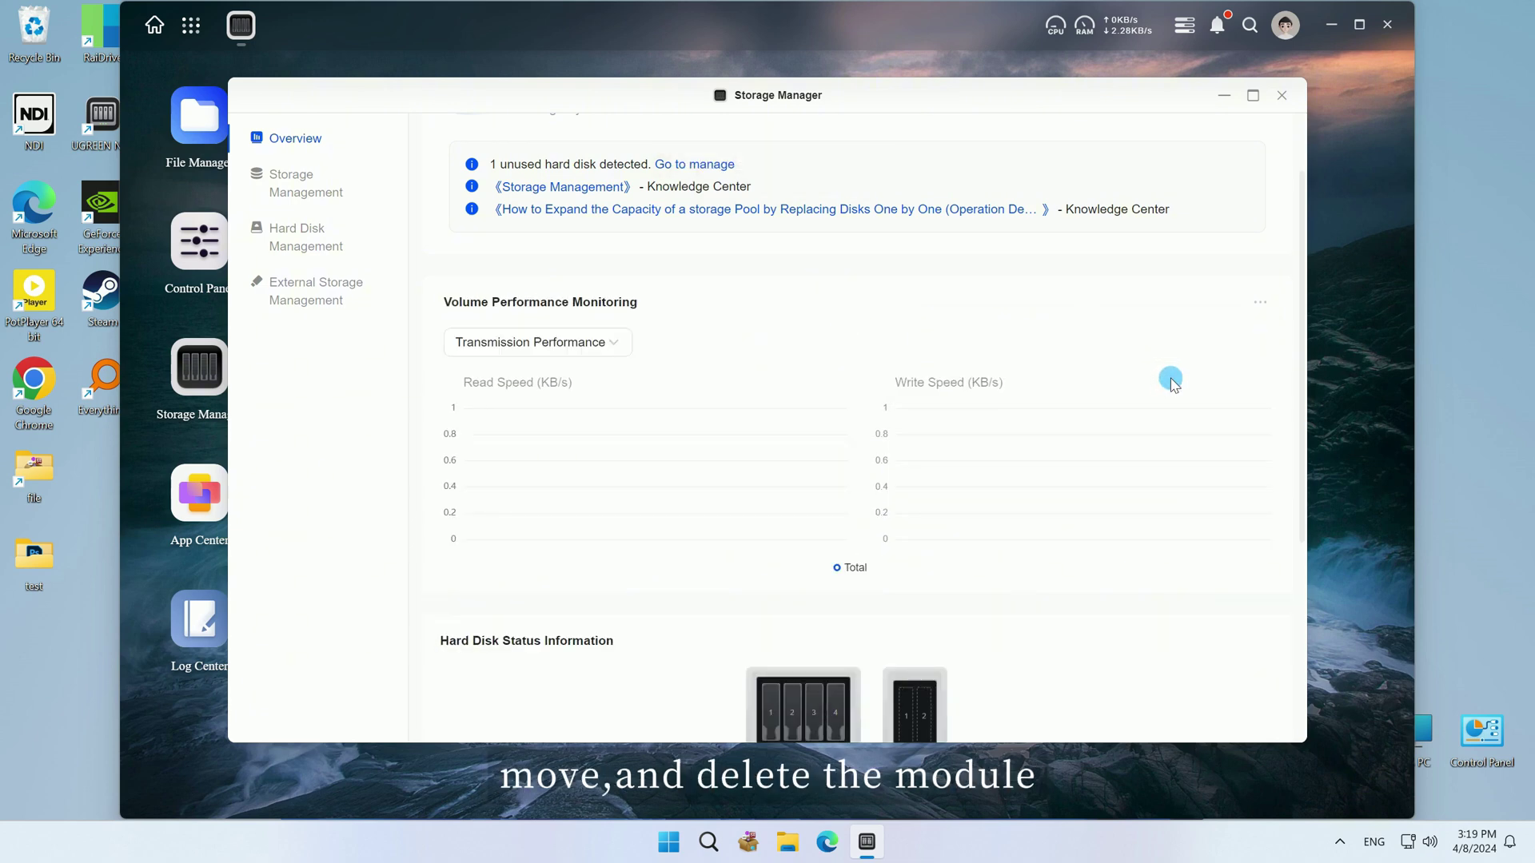
{"action": "left_click", "coordinate": [1255, 306]}
{"action": "left_click", "coordinate": [1149, 417]}
{"action": "left_click", "coordinate": [920, 467]}
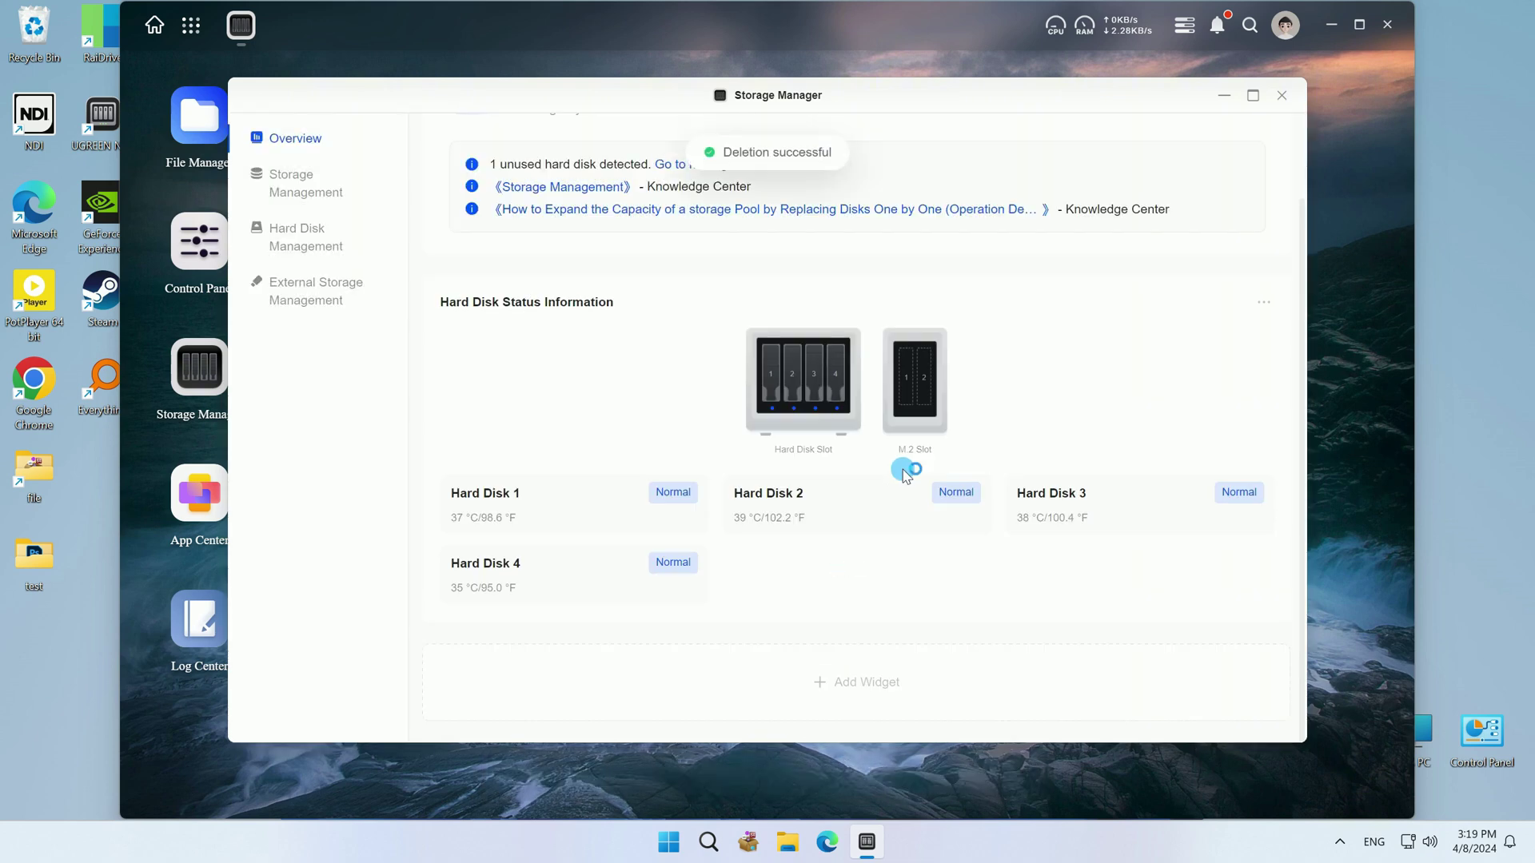
In Storage Management, preview and close the Create Storage Pool and Create Volume forms
{"action": "left_click", "coordinate": [331, 192]}
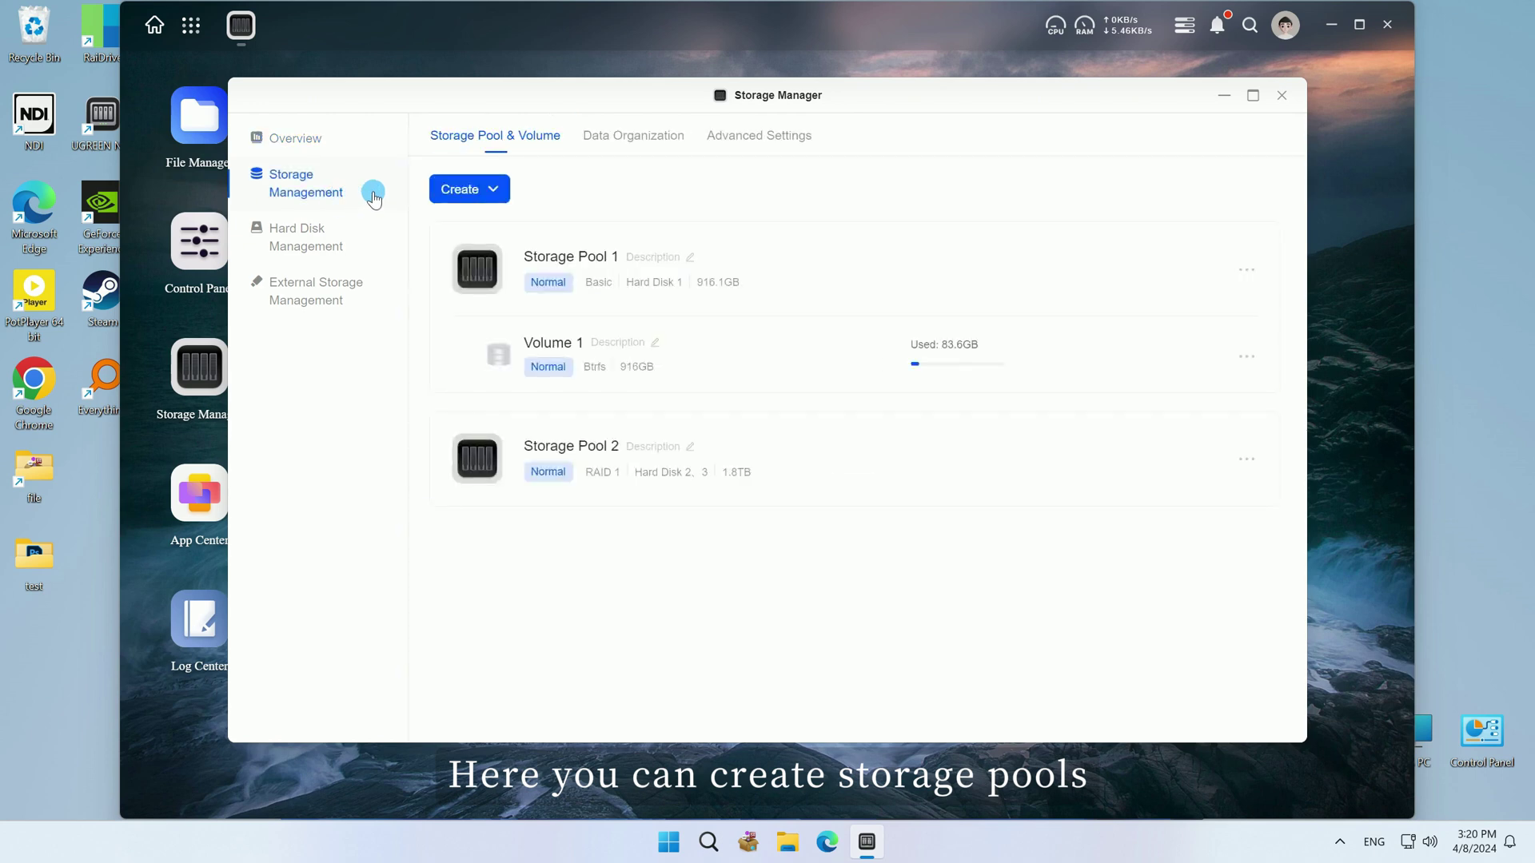
{"action": "left_click", "coordinate": [461, 196]}
{"action": "left_click", "coordinate": [478, 236]}
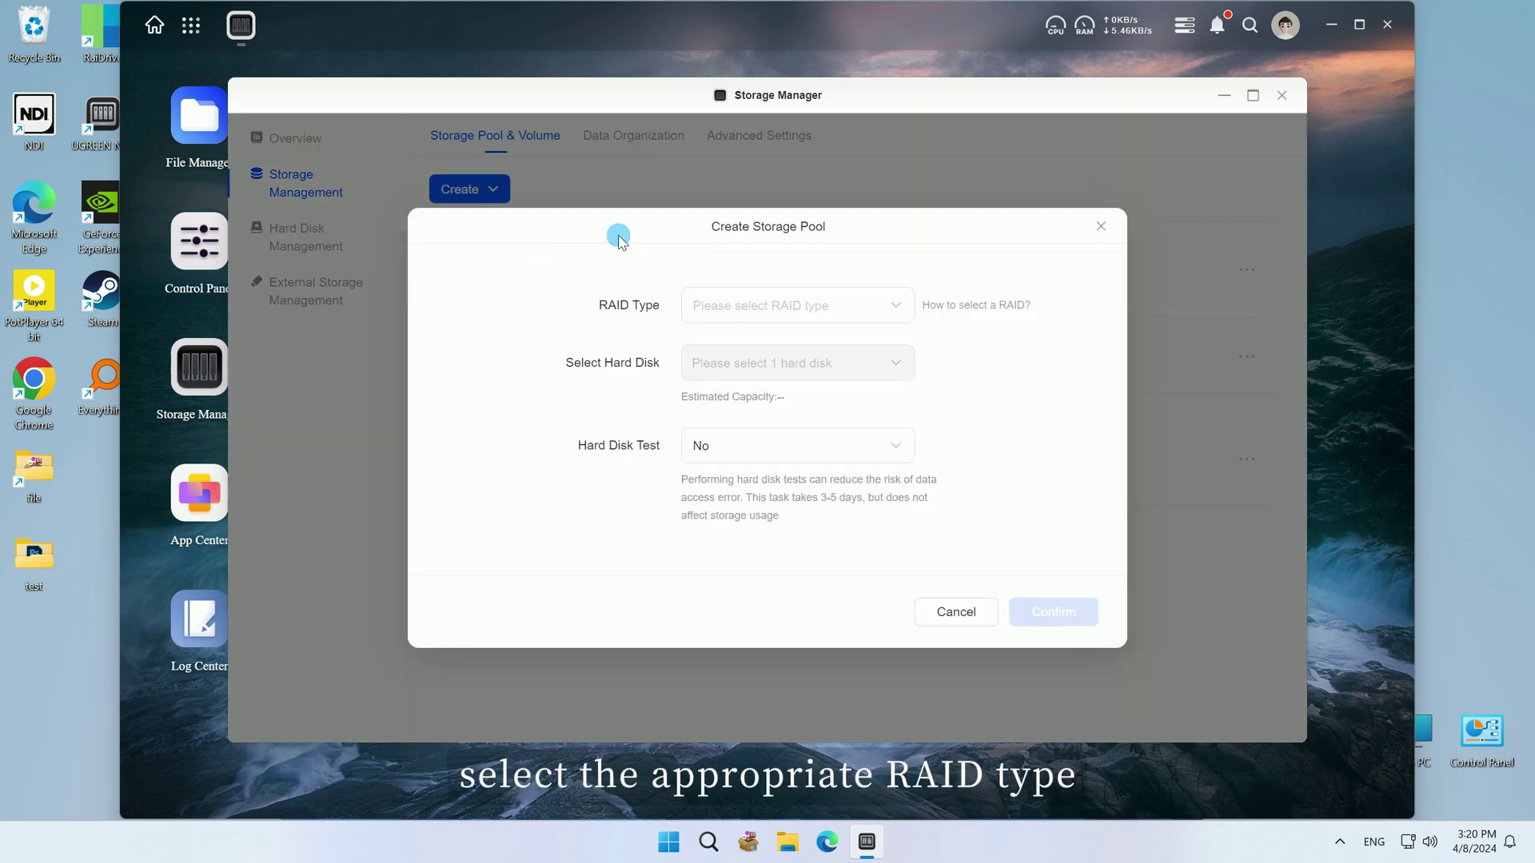
{"action": "left_click", "coordinate": [1100, 226]}
{"action": "left_click", "coordinate": [477, 190]}
{"action": "left_click", "coordinate": [493, 276]}
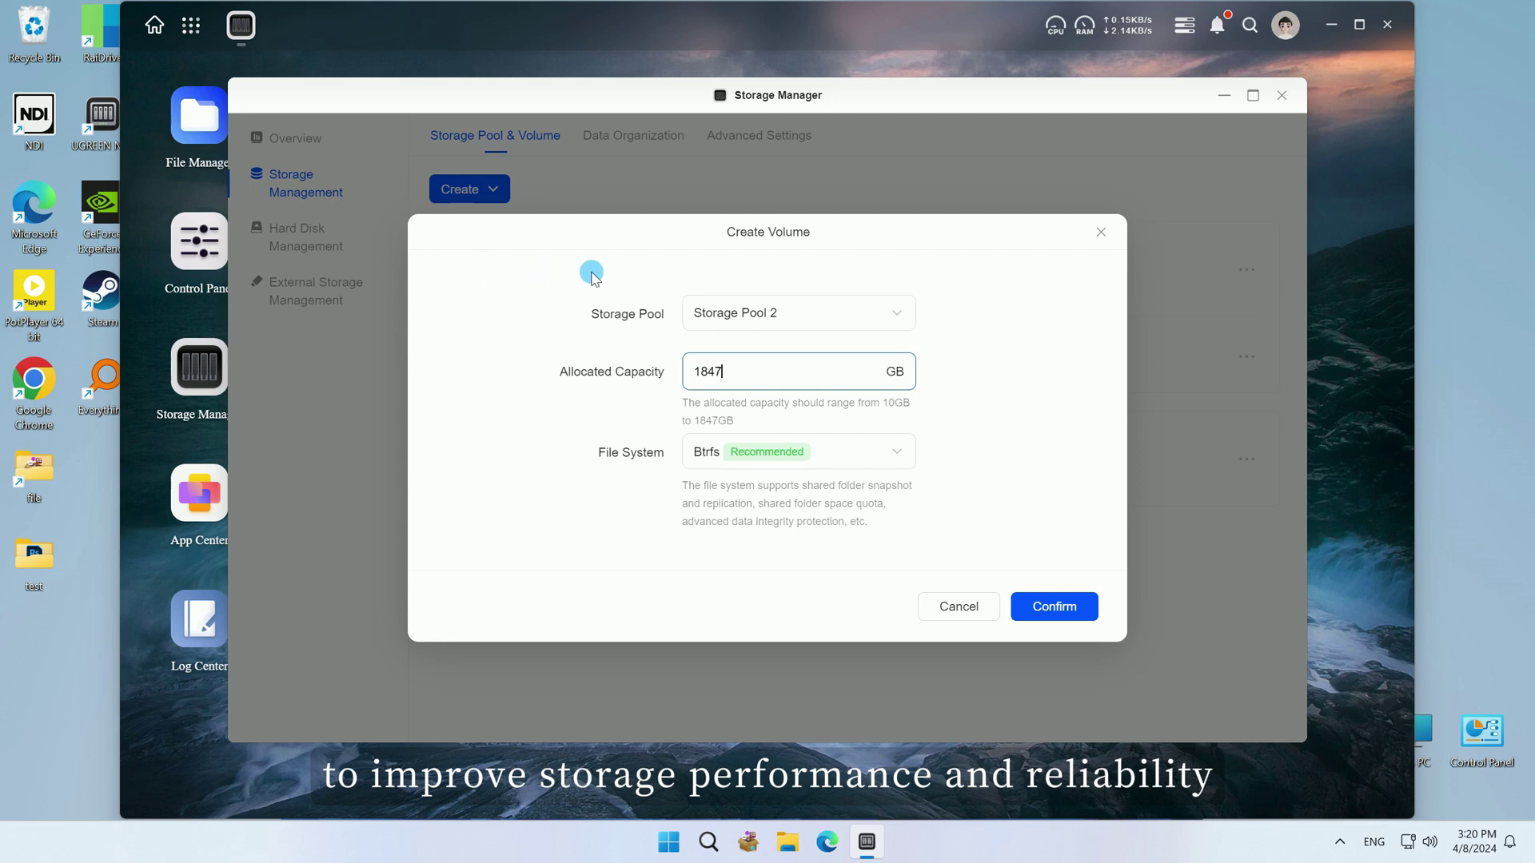
{"action": "left_click", "coordinate": [1101, 232]}
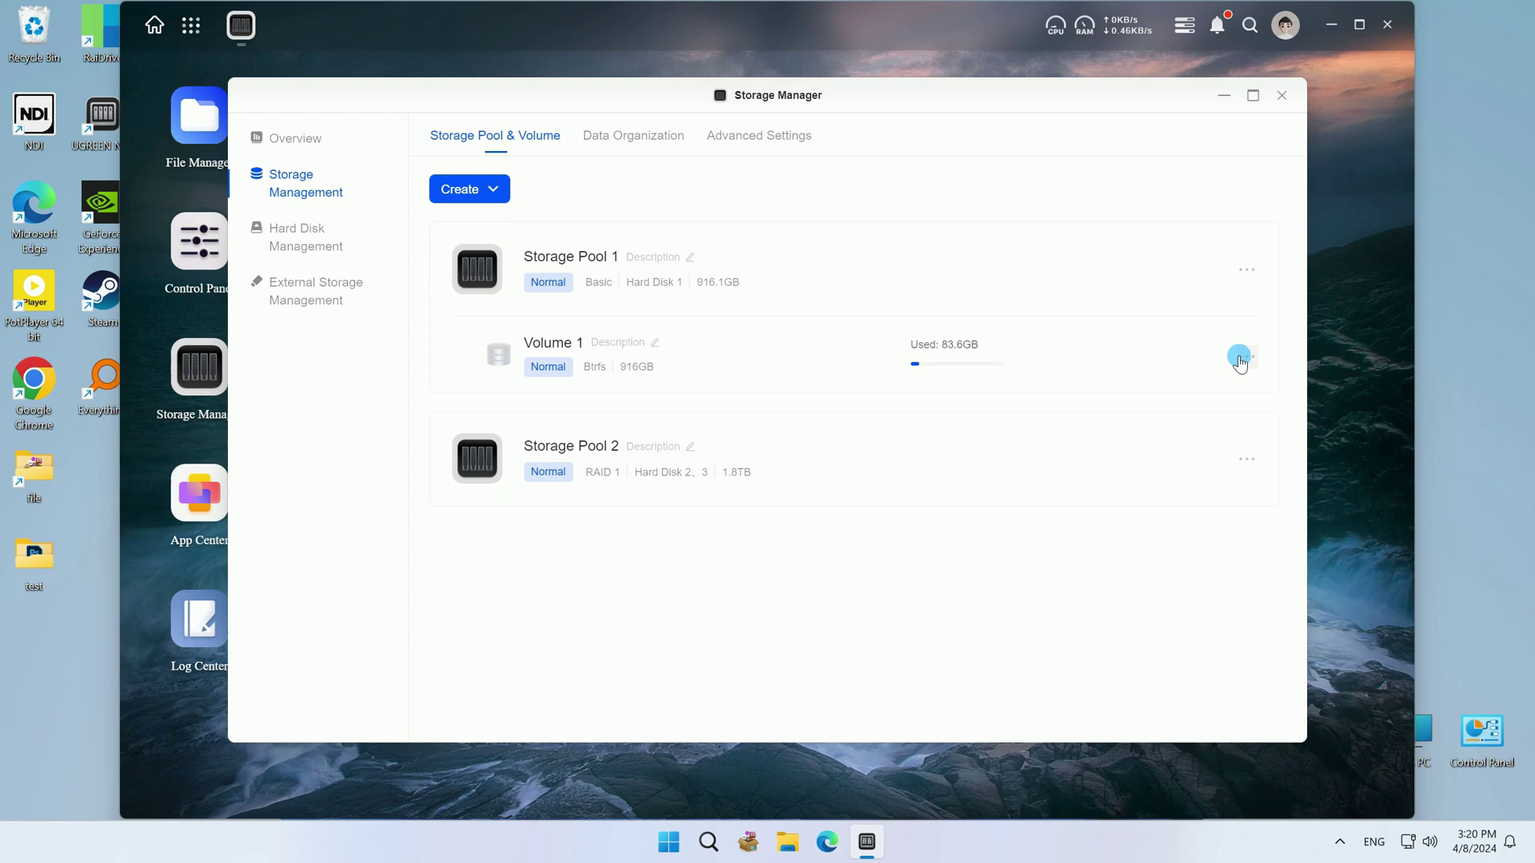
{"action": "mouse_move", "coordinate": [1247, 460]}
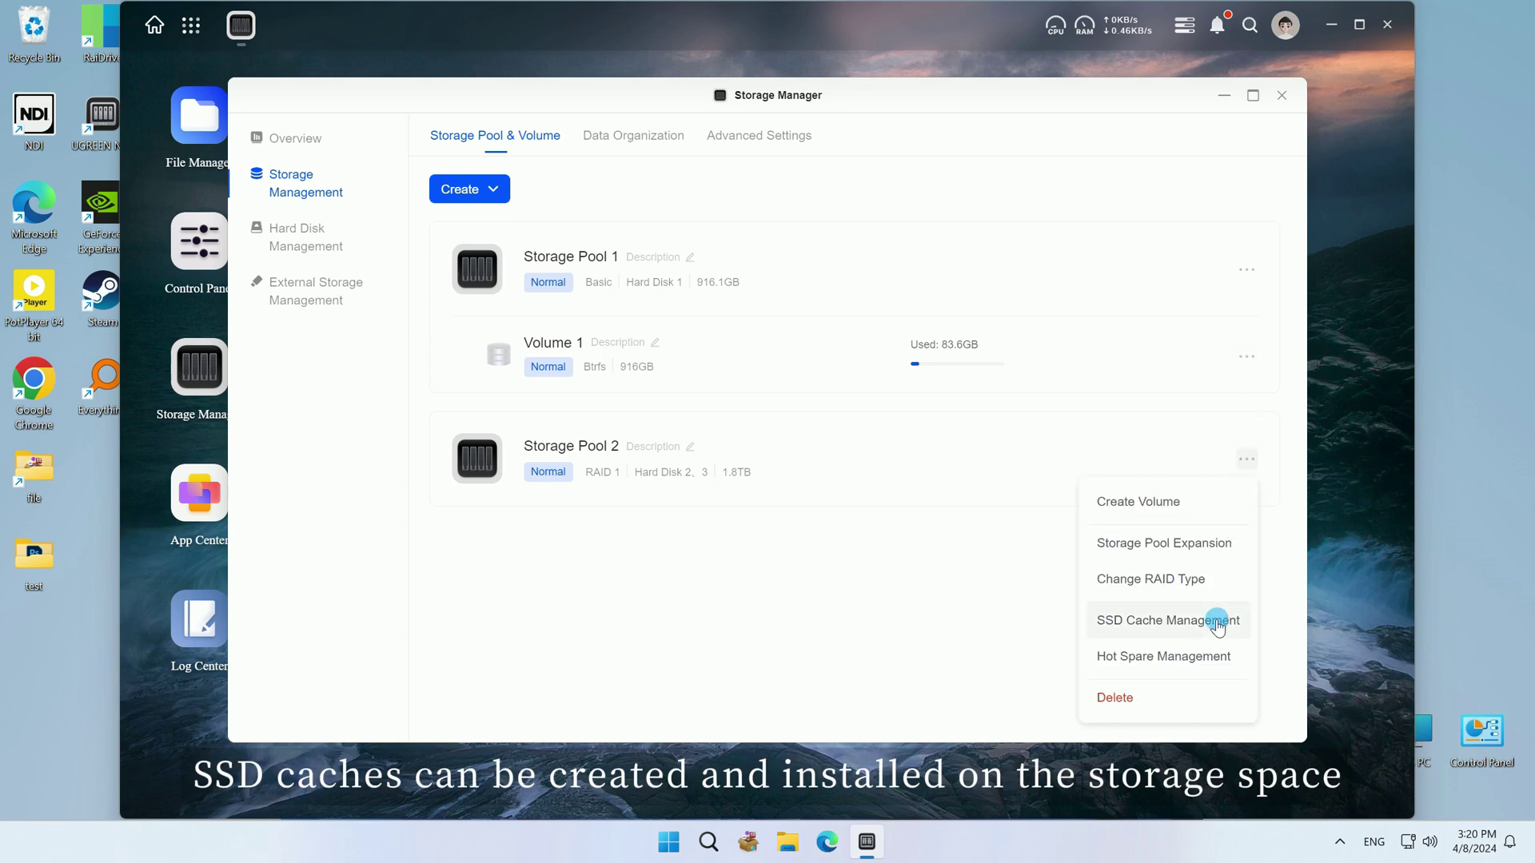
Review Storage Pool 2's empty SSD cache, then cancel adding a hot spare
{"action": "left_click", "coordinate": [1219, 622]}
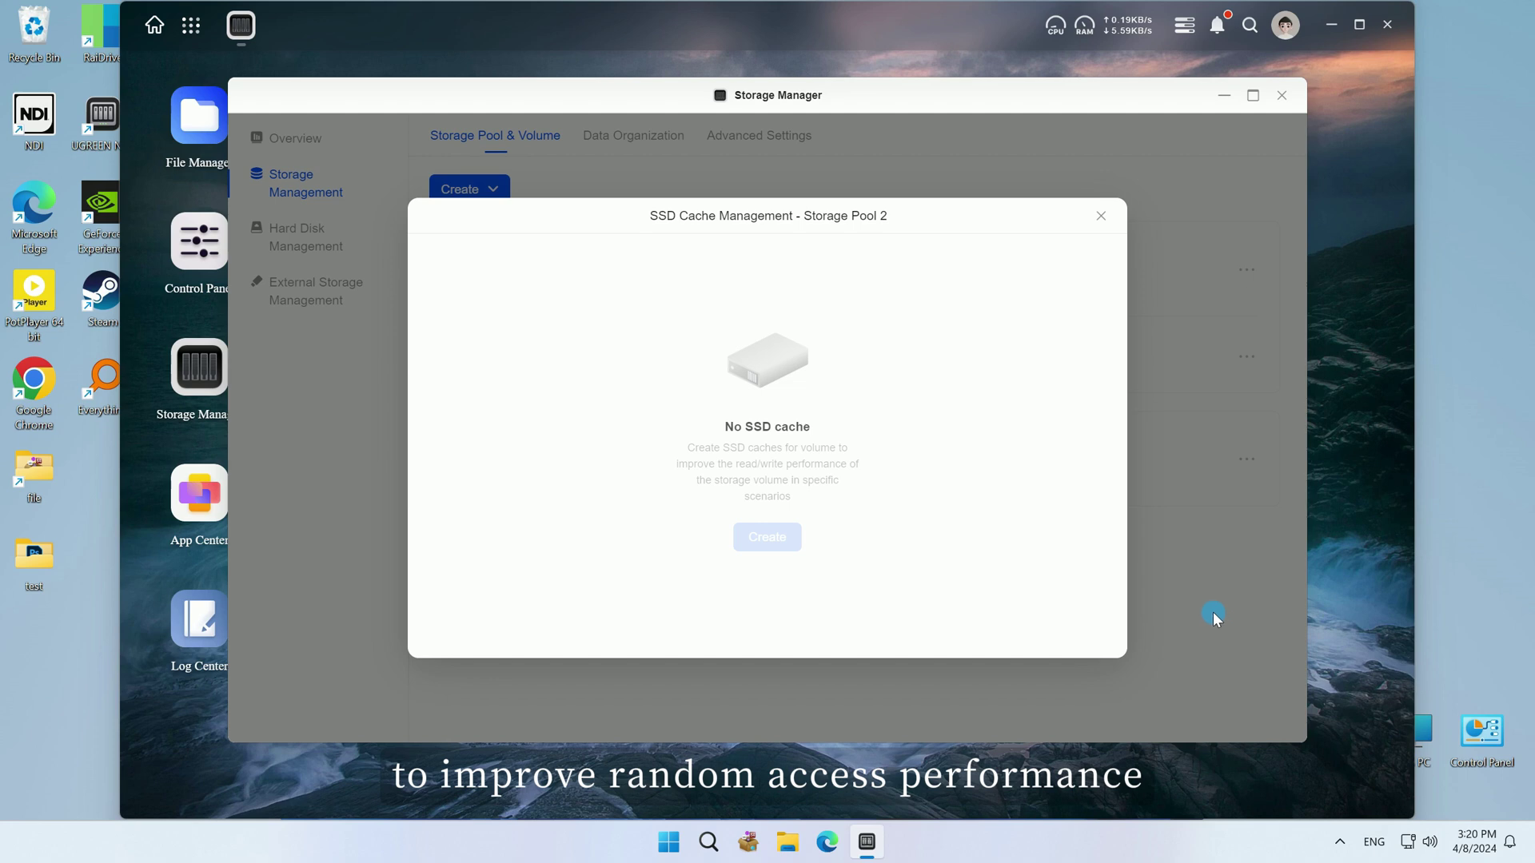
{"action": "left_click", "coordinate": [1102, 216]}
{"action": "left_click", "coordinate": [1246, 458]}
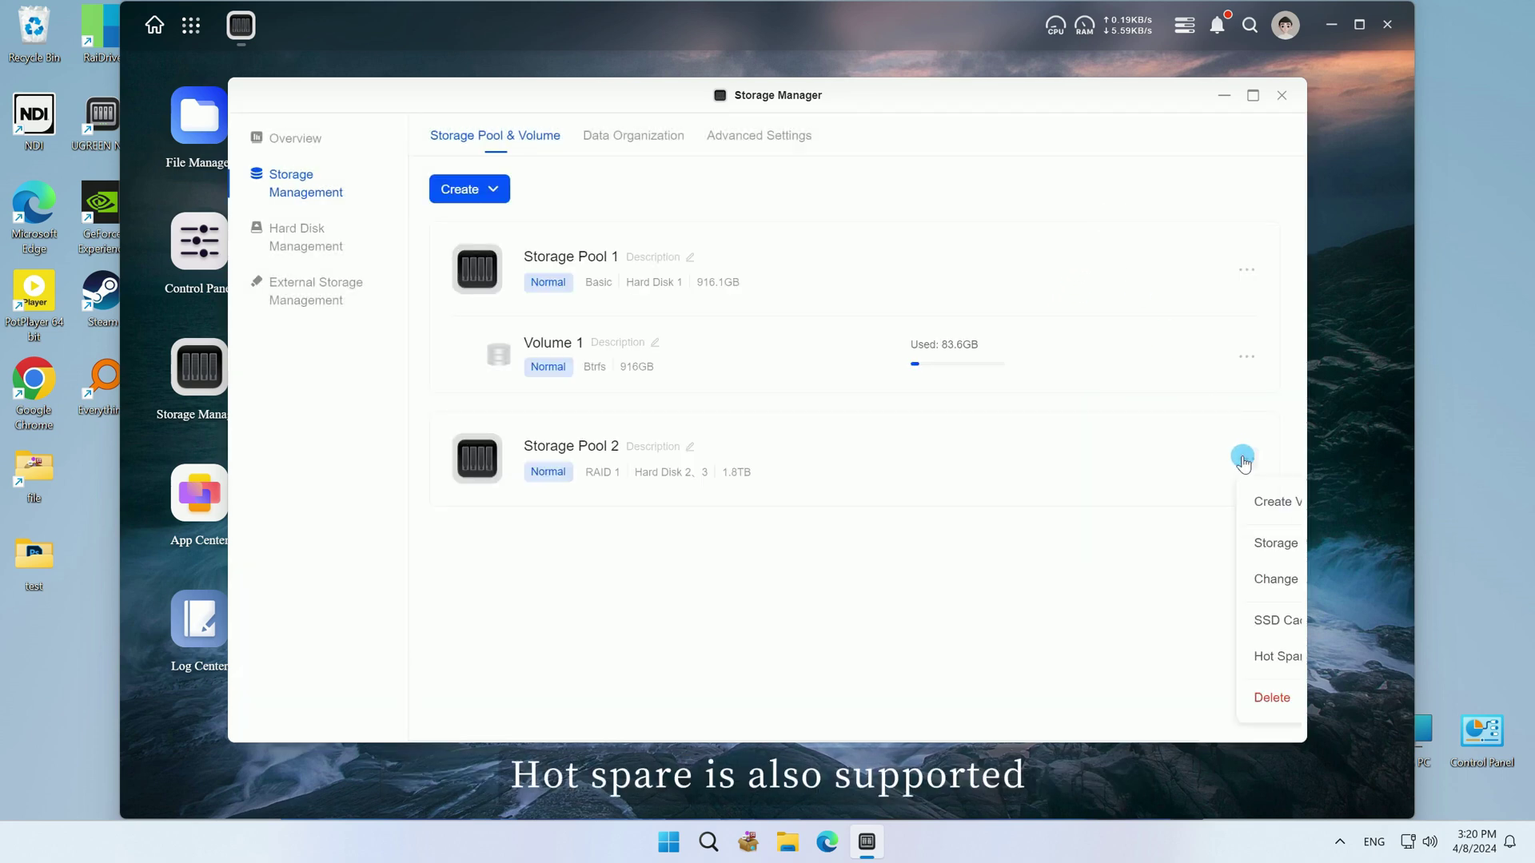
{"action": "left_click", "coordinate": [1207, 653]}
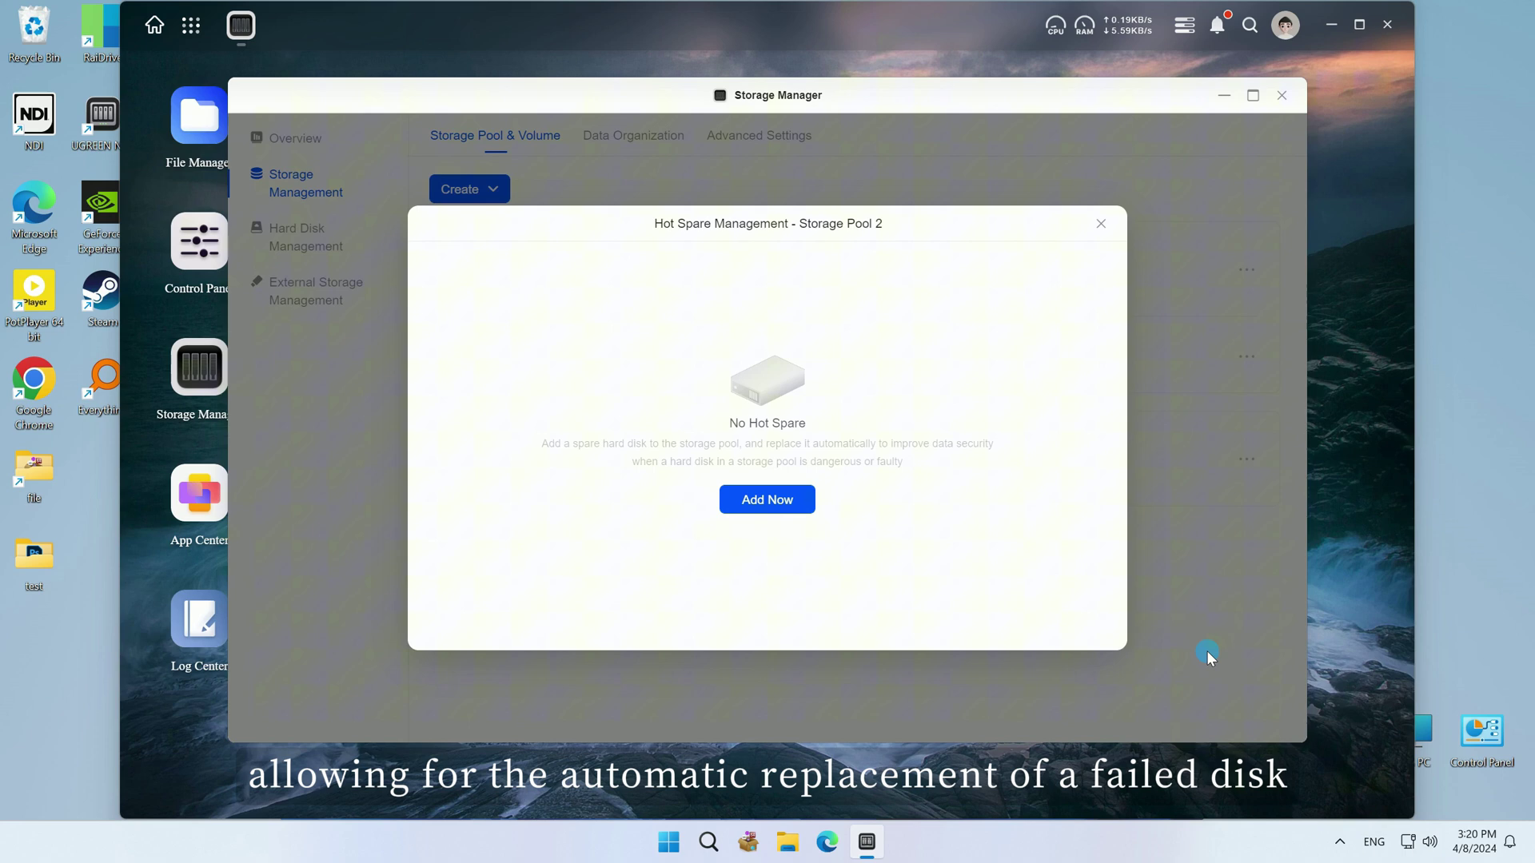
{"action": "left_click", "coordinate": [773, 504]}
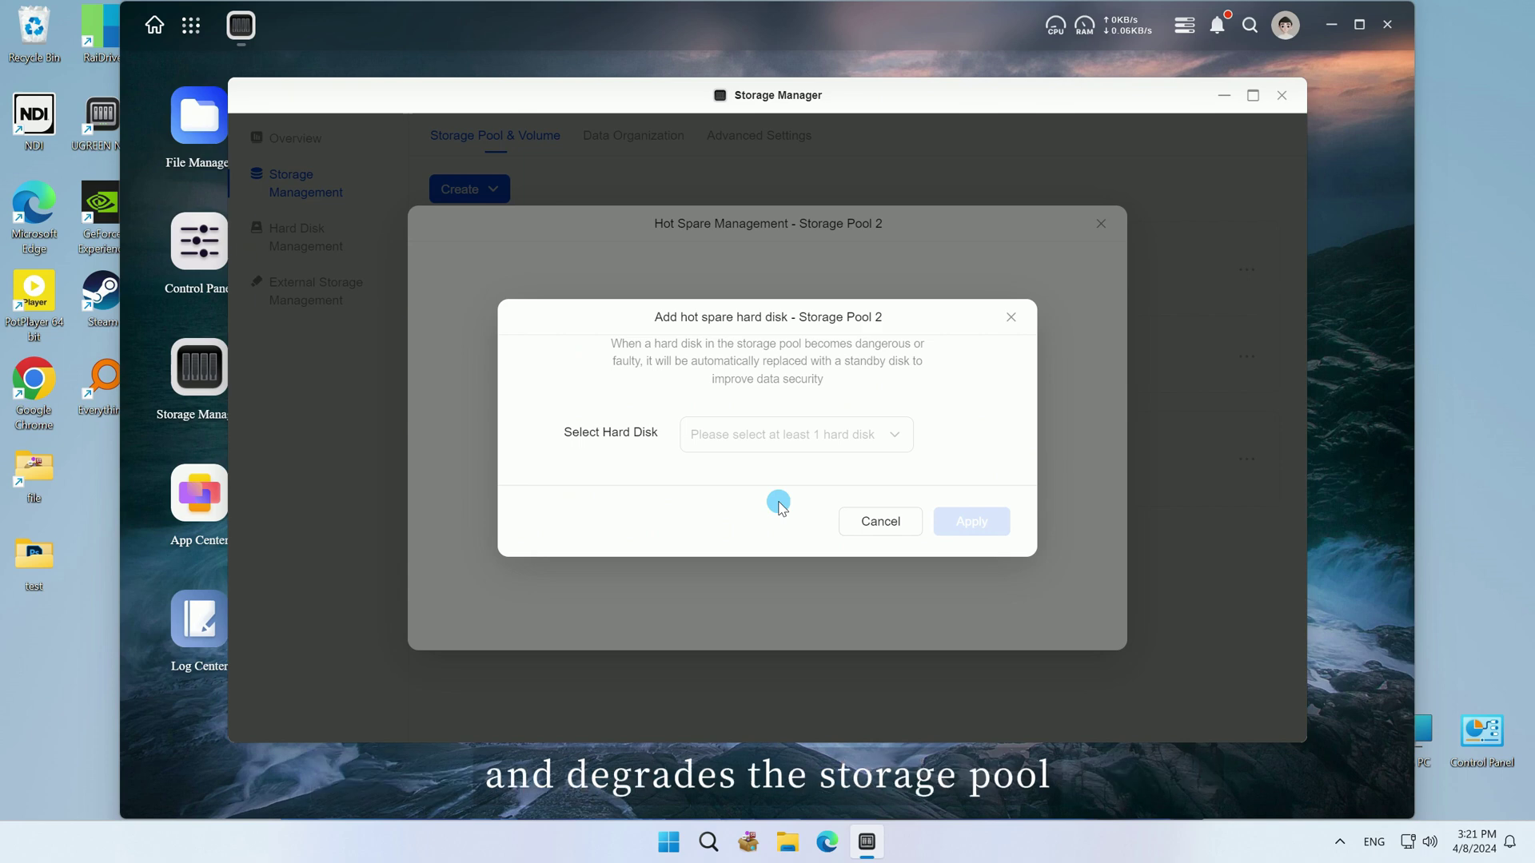
{"action": "left_click", "coordinate": [1011, 318]}
{"action": "left_click", "coordinate": [1100, 225]}
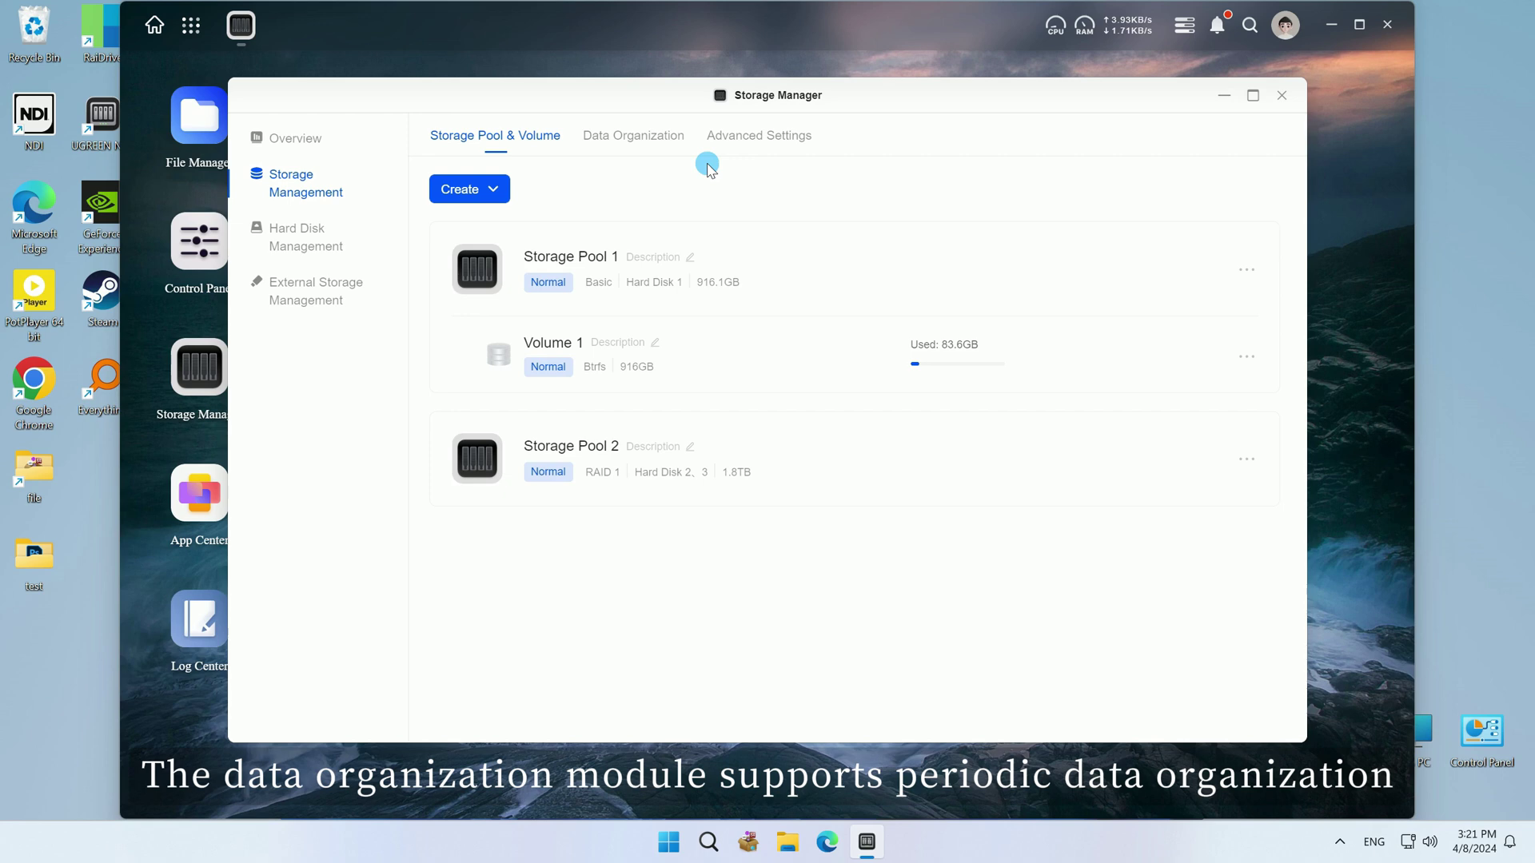
Review why the storage pools fail the Data Organization condition
{"action": "left_click", "coordinate": [634, 142]}
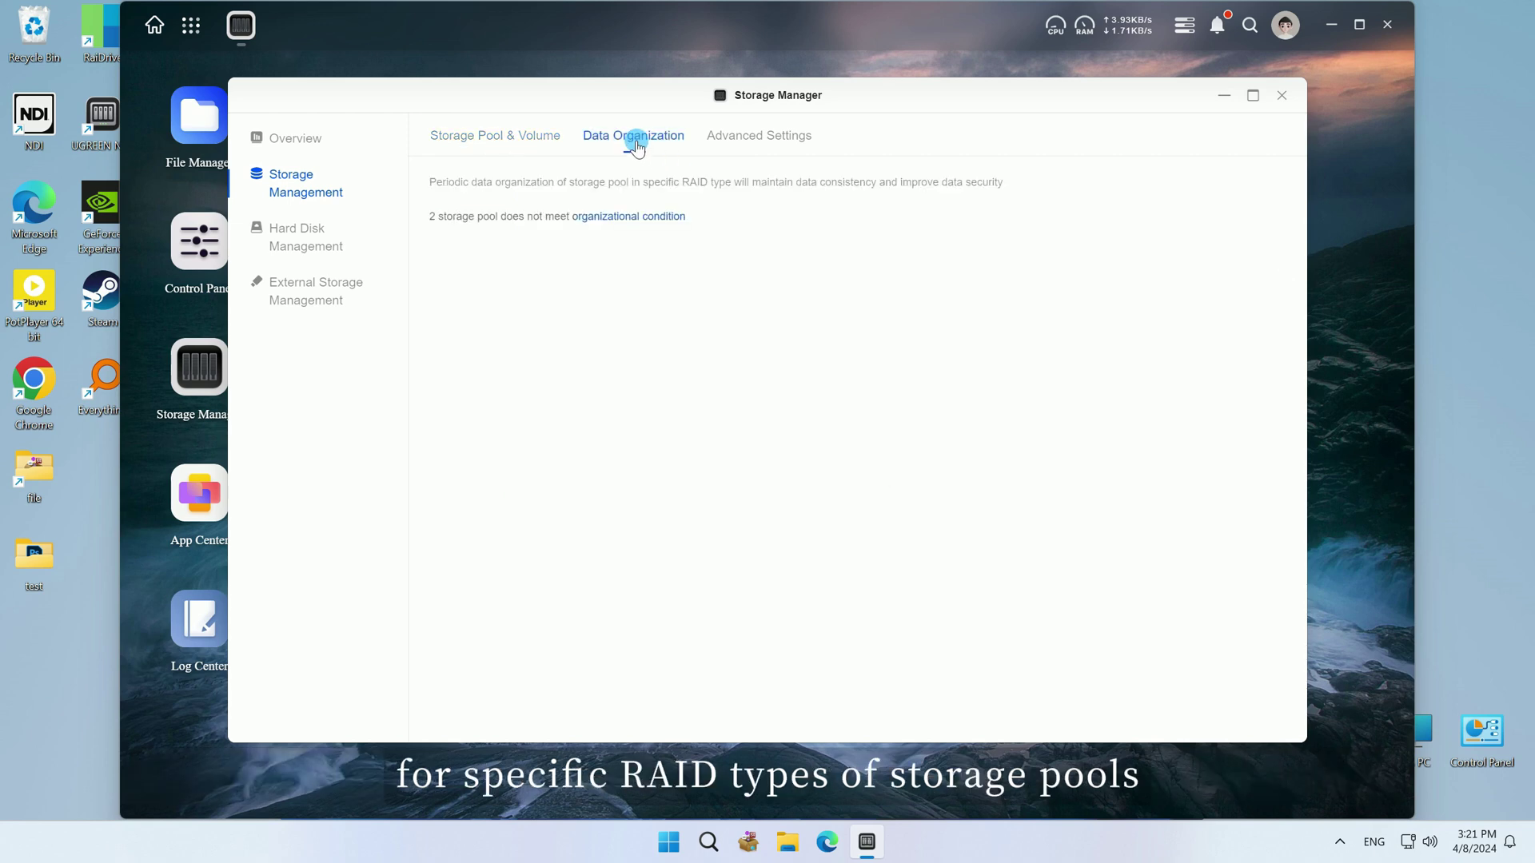
{"action": "left_click", "coordinate": [658, 217]}
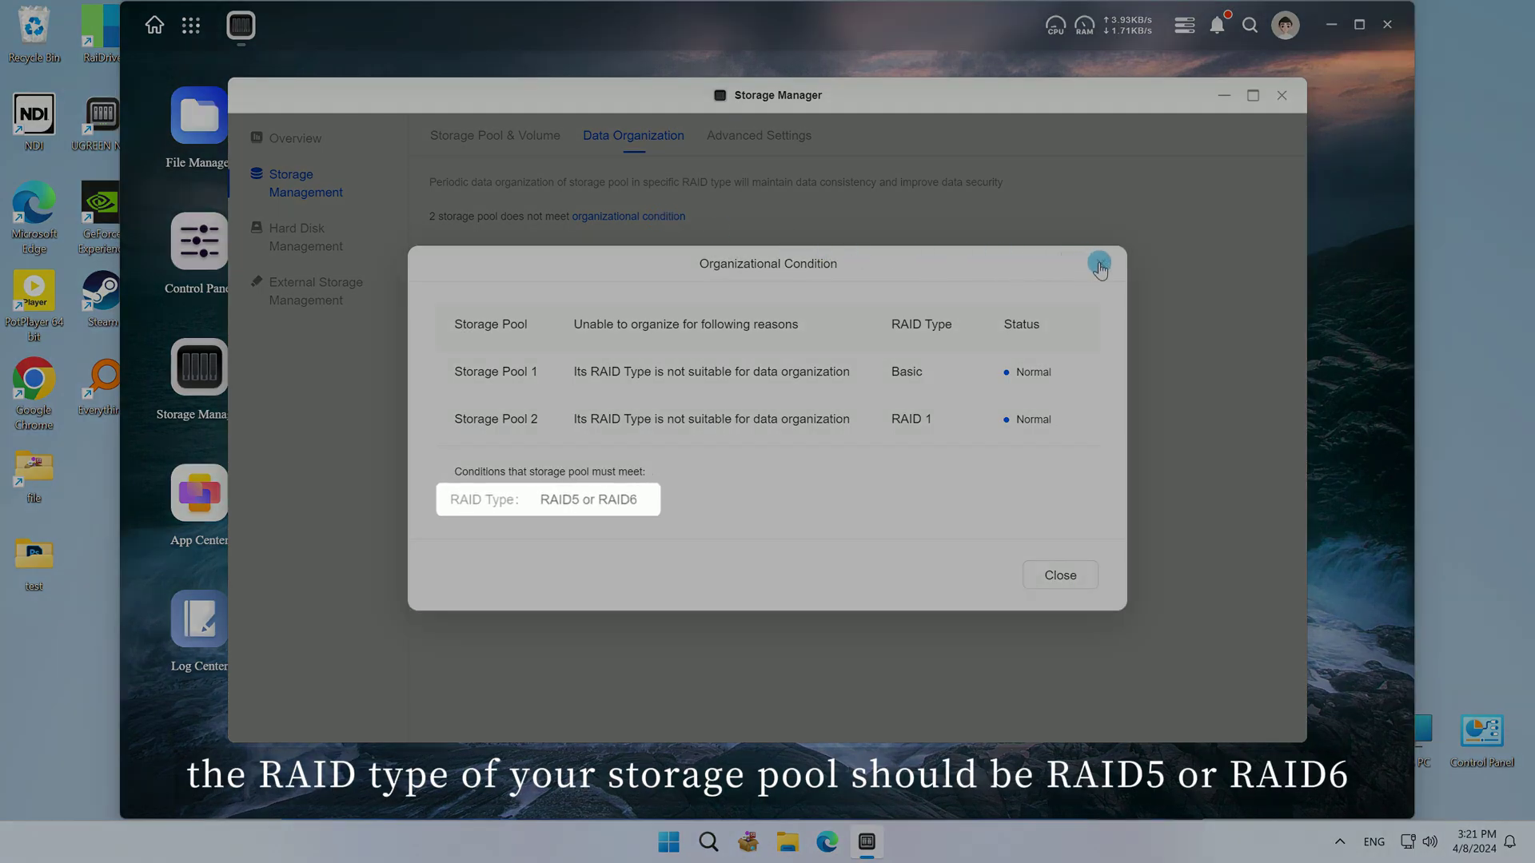
{"action": "left_click", "coordinate": [1099, 265]}
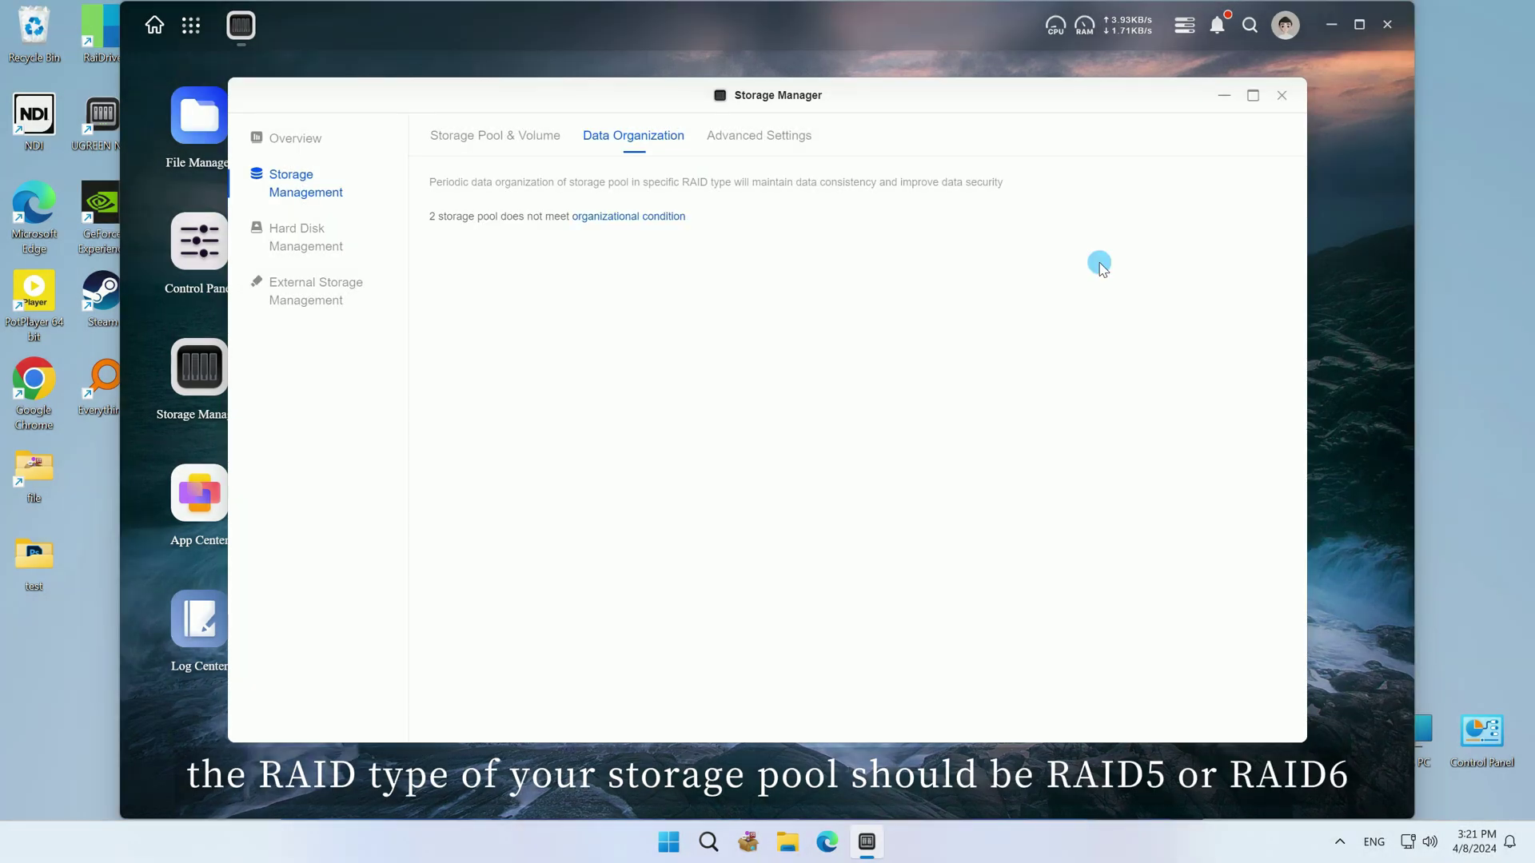
Inspect Advanced Settings performance priority, keeping it on user read/write
{"action": "left_click", "coordinate": [778, 141]}
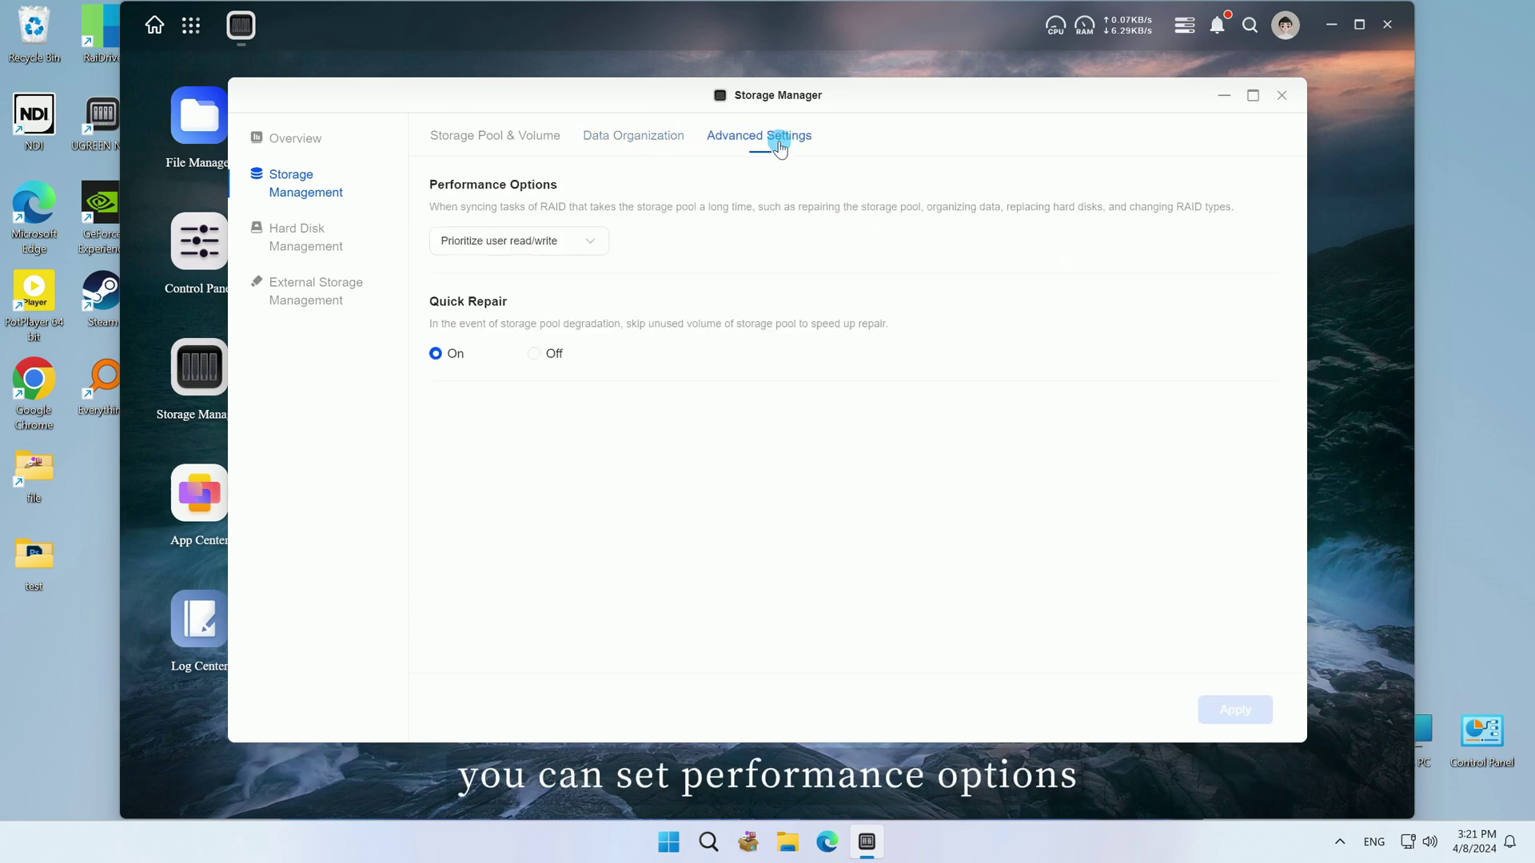
{"action": "left_click", "coordinate": [588, 240]}
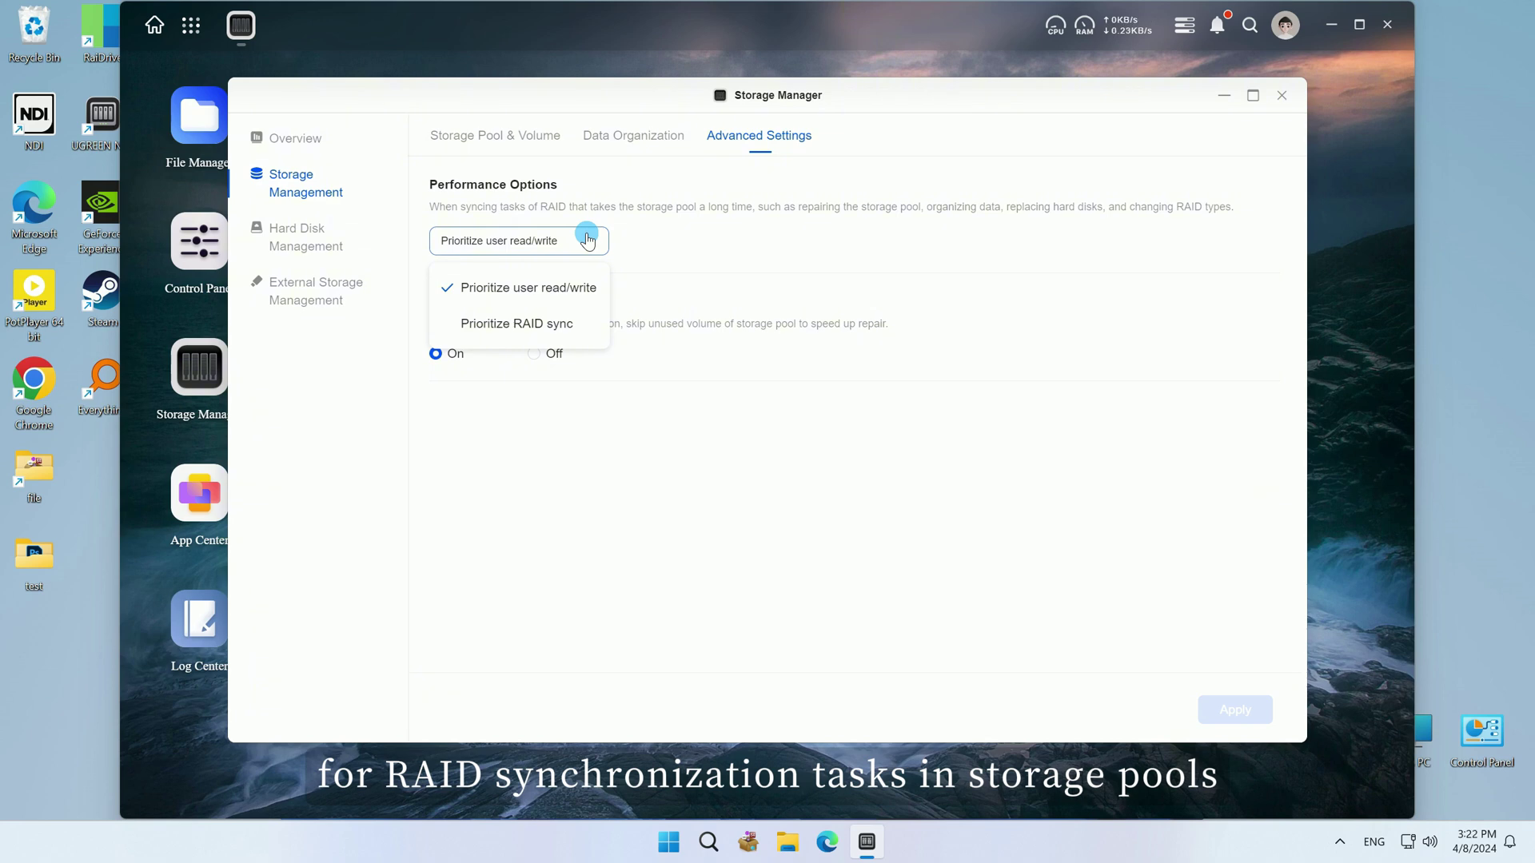
{"action": "left_click", "coordinate": [587, 240]}
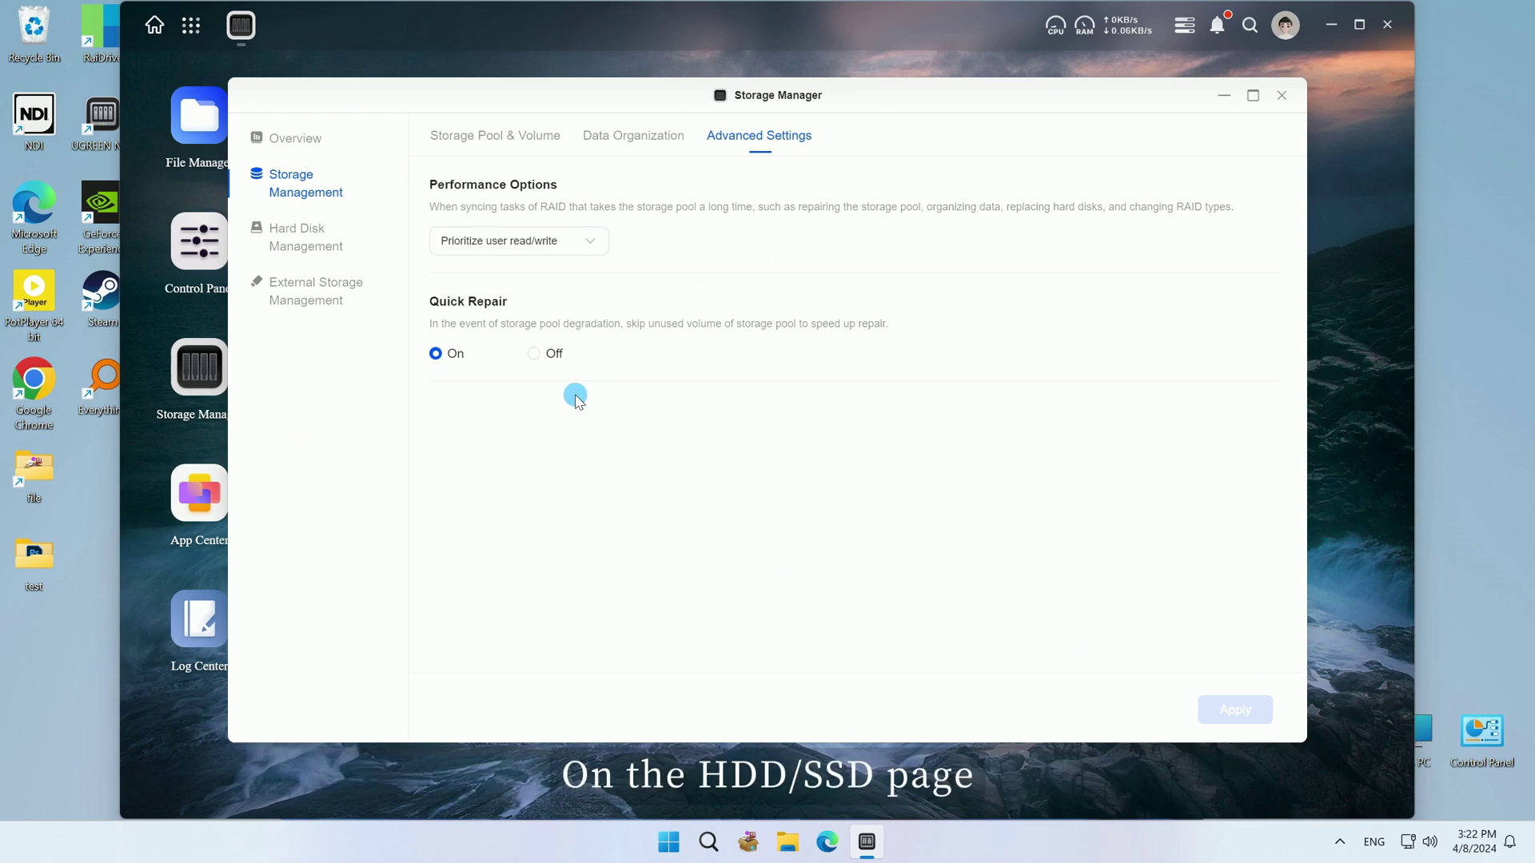
Tour the HDD/SSD list, Health Test Schedule and Advanced Settings, then open External Storage Management
{"action": "left_click", "coordinate": [338, 255]}
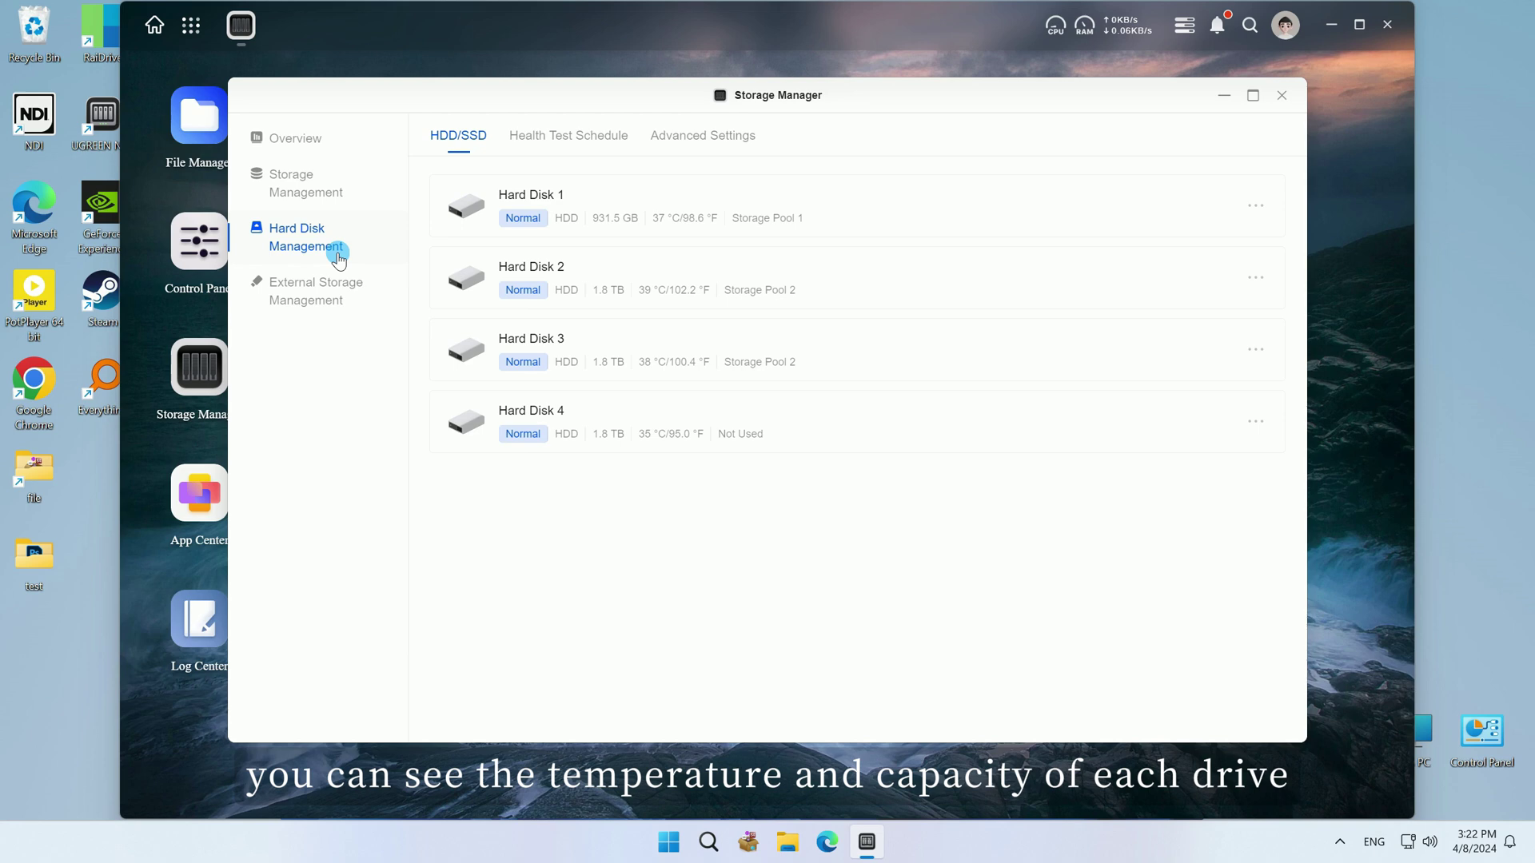
{"action": "left_click", "coordinate": [1254, 207]}
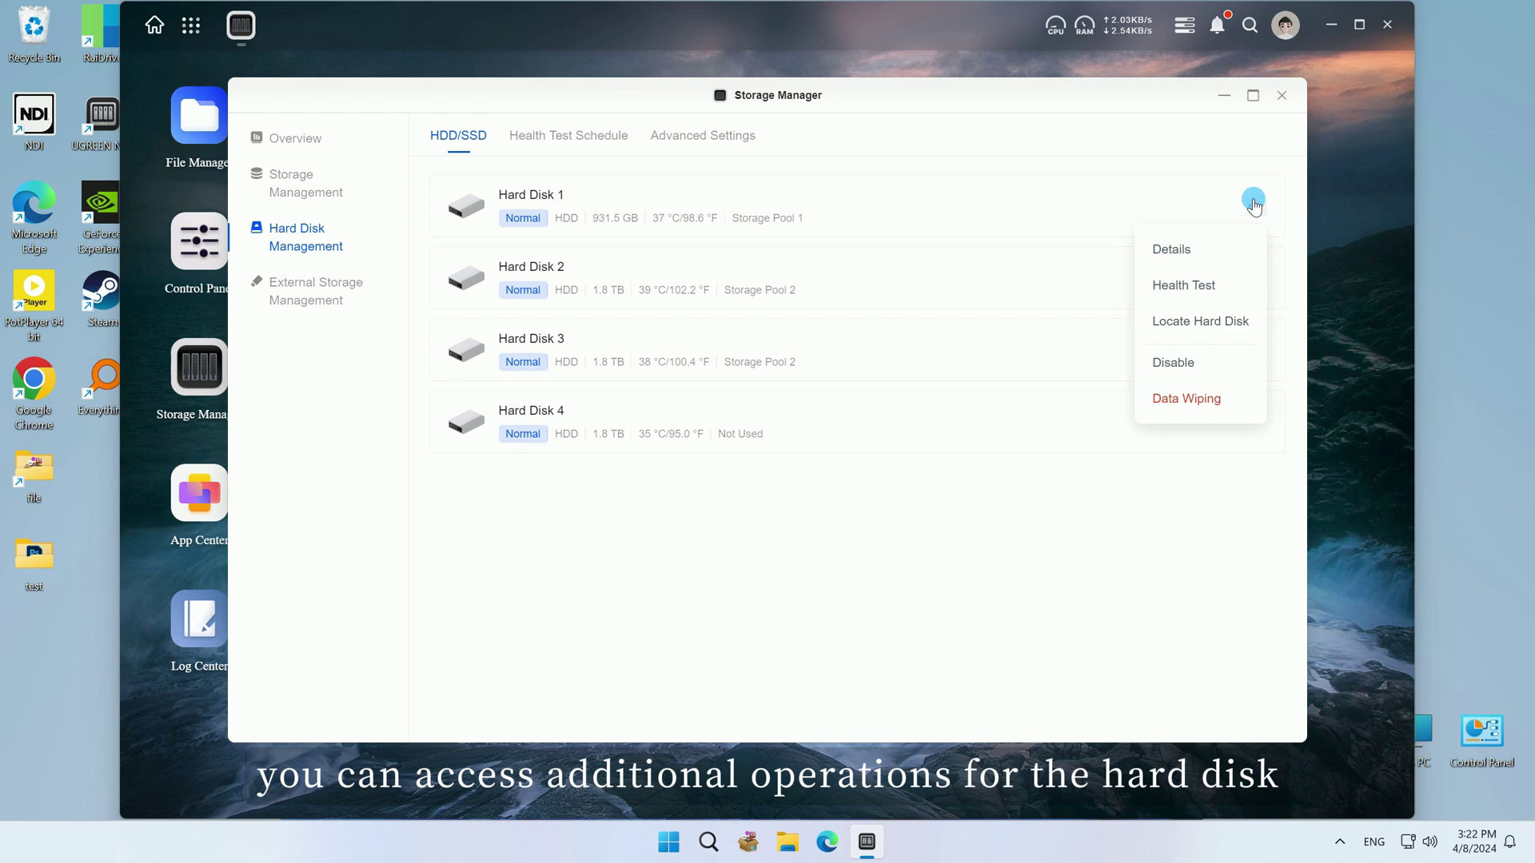
{"action": "left_click", "coordinate": [589, 145]}
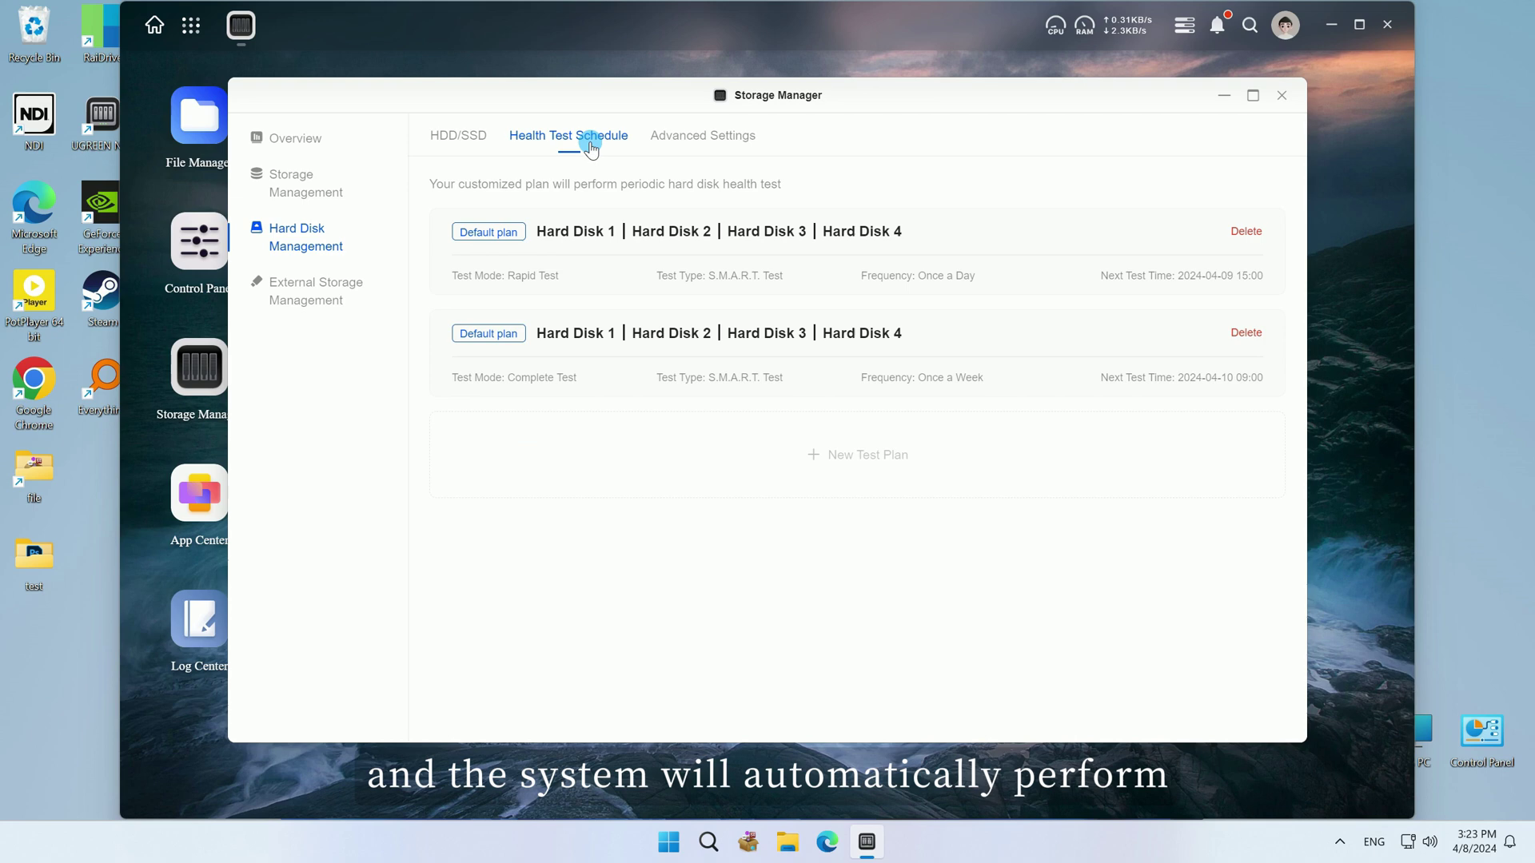
{"action": "left_click", "coordinate": [806, 474]}
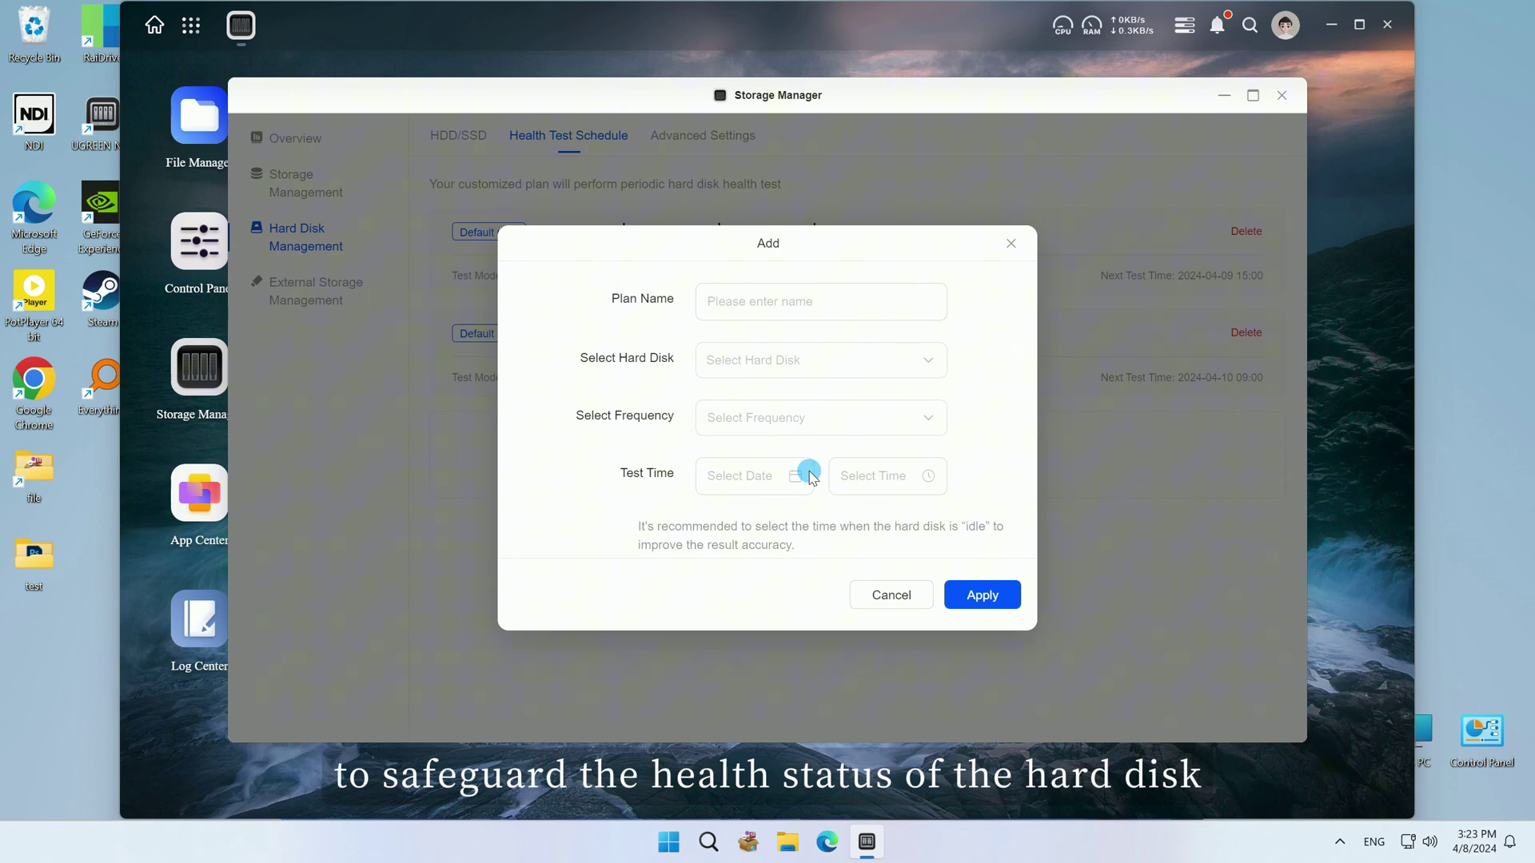
{"action": "left_click", "coordinate": [882, 594]}
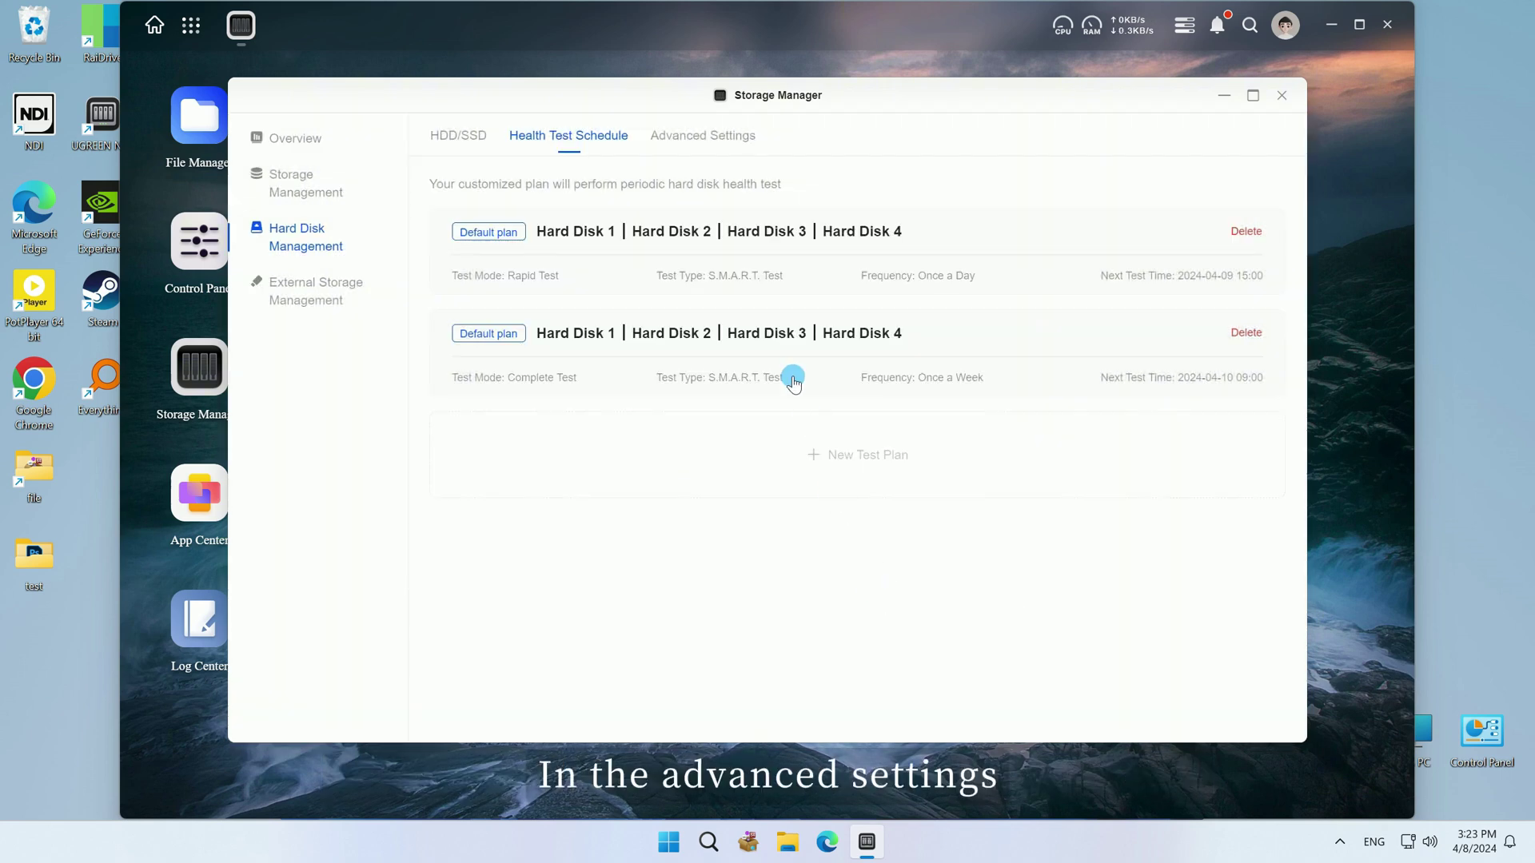
{"action": "left_click", "coordinate": [708, 139]}
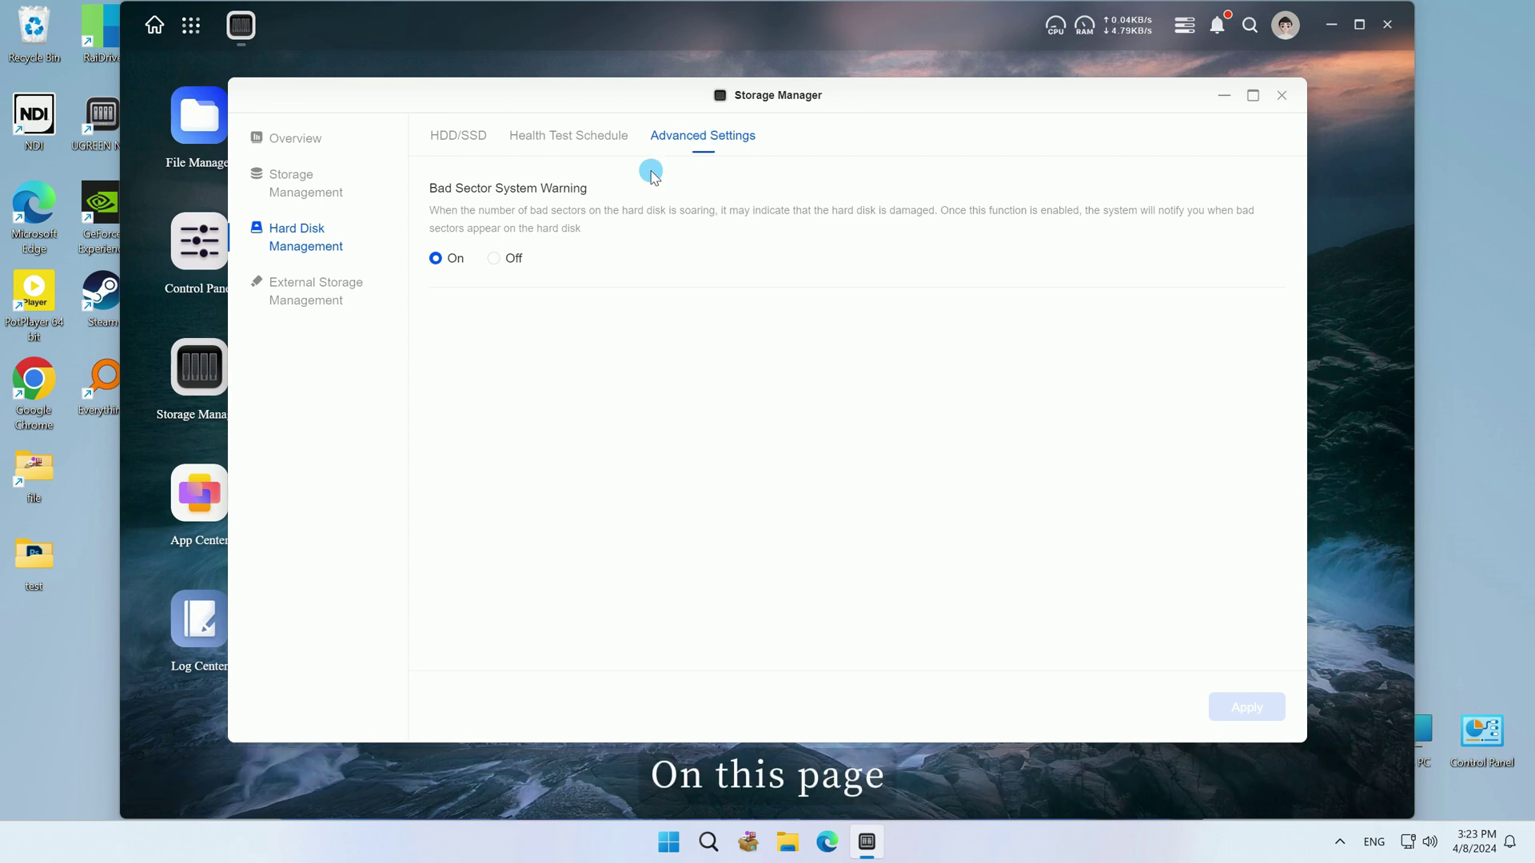
{"action": "left_click", "coordinate": [321, 296]}
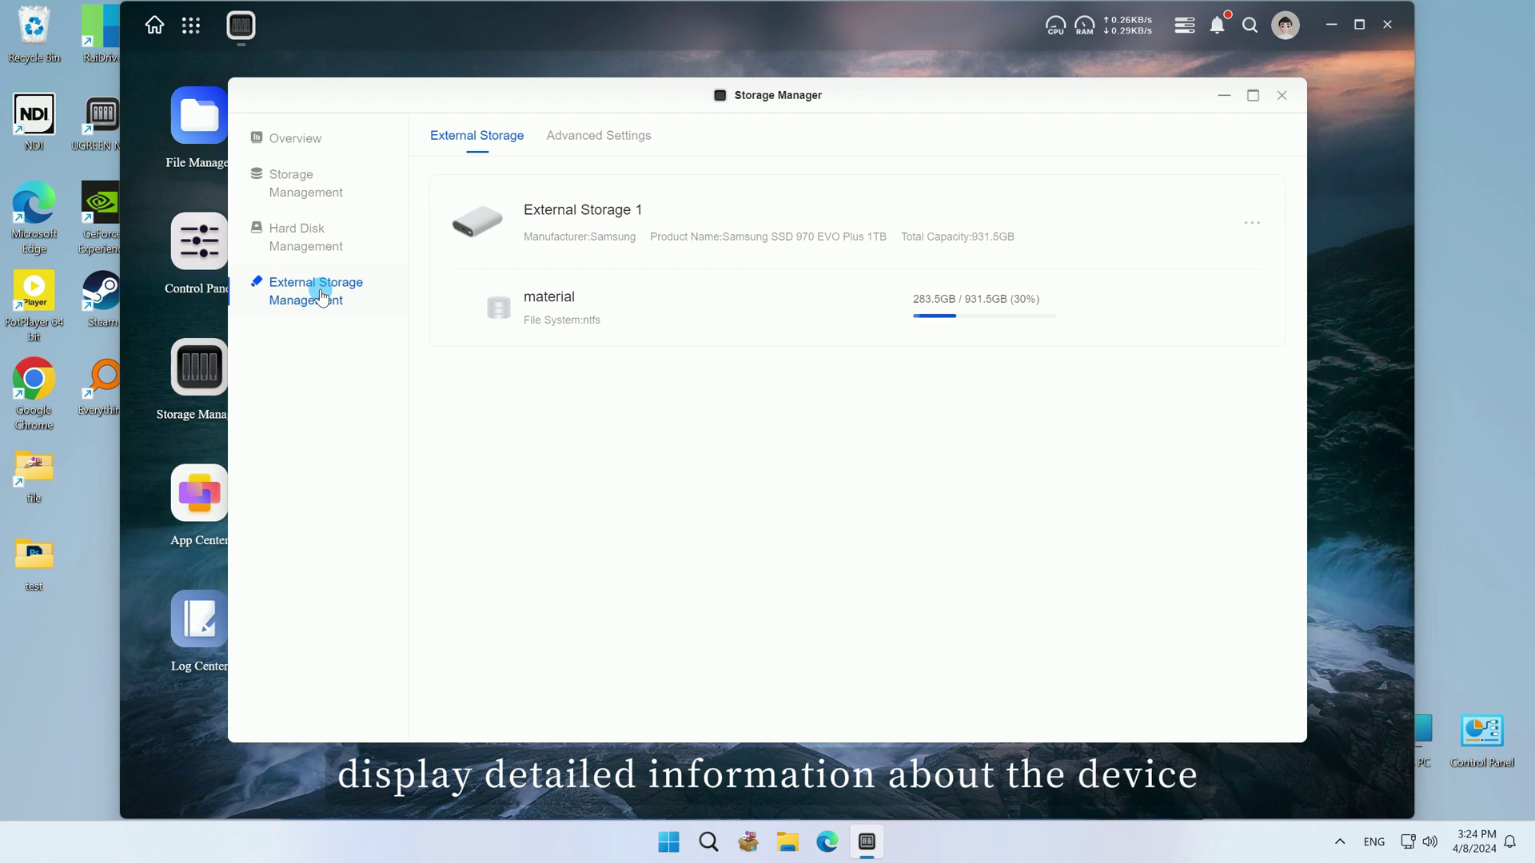
Check External Storage 1's actions, then view the Ext4 latency and USB device settings
{"action": "left_click", "coordinate": [1250, 222]}
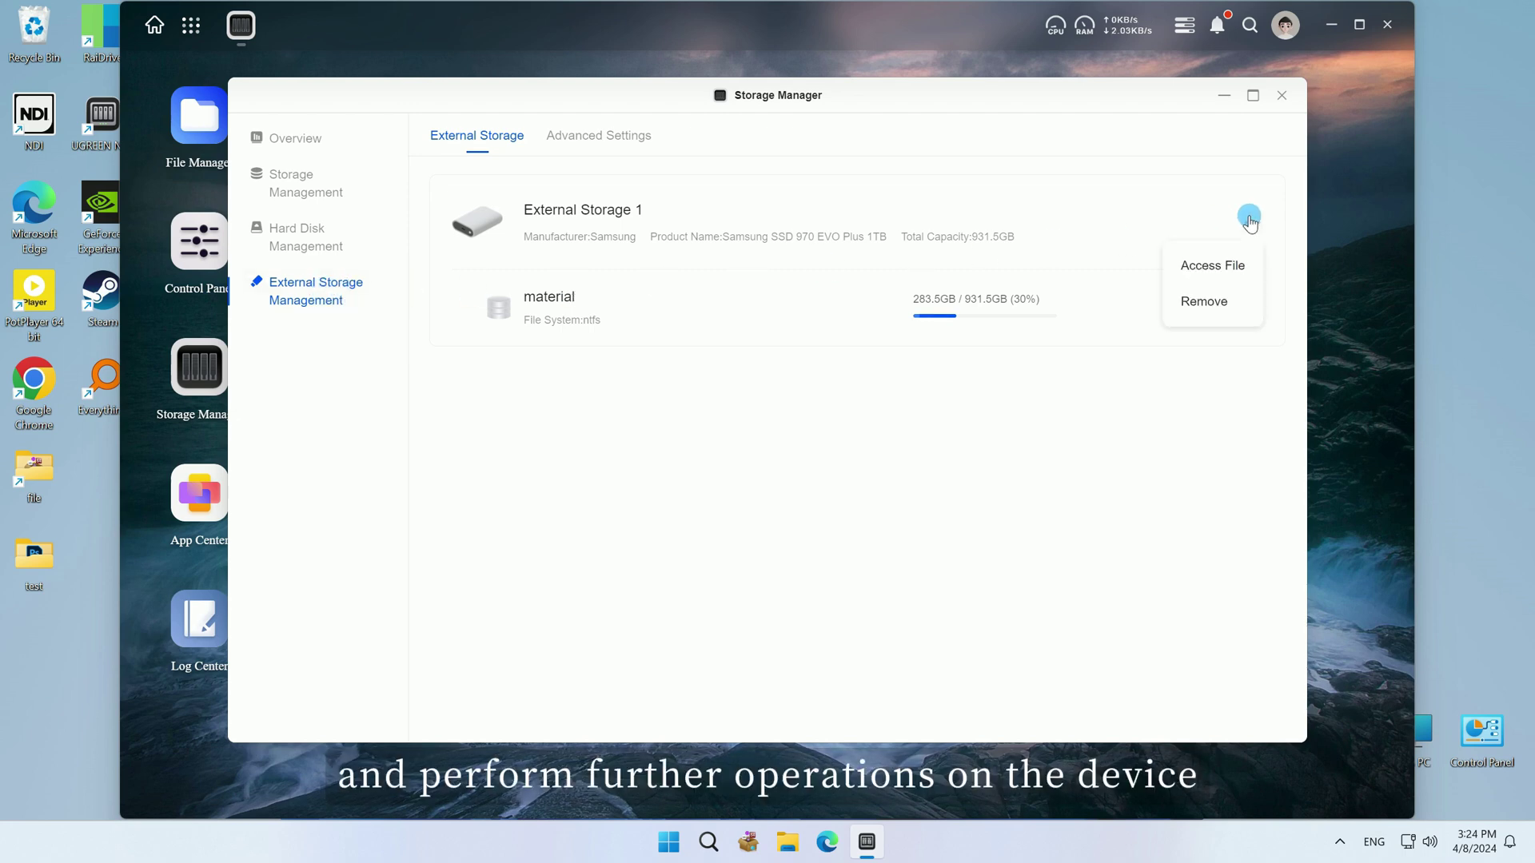
{"action": "left_click", "coordinate": [608, 139]}
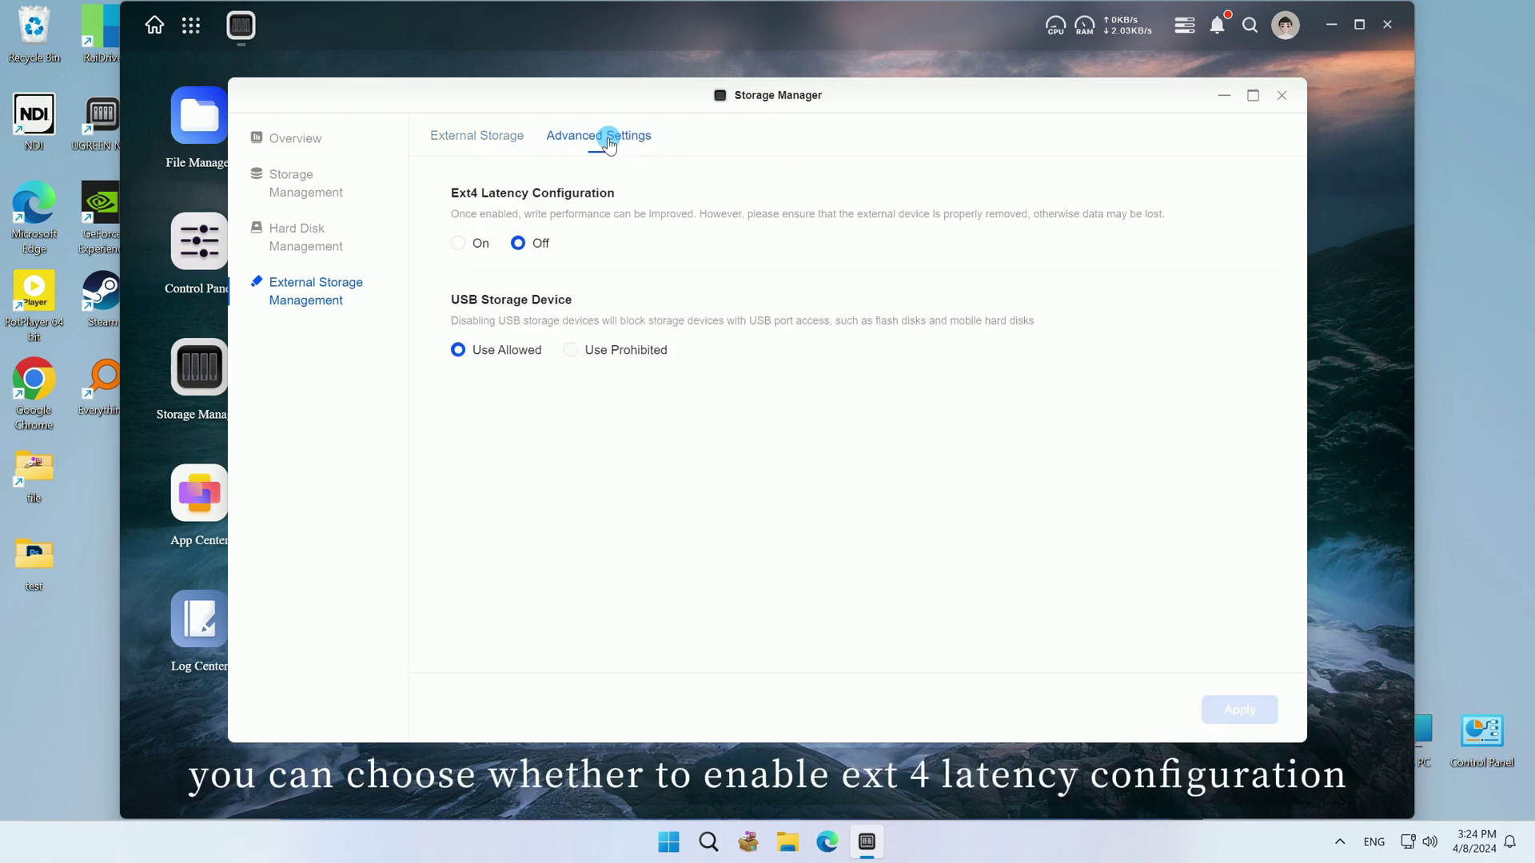